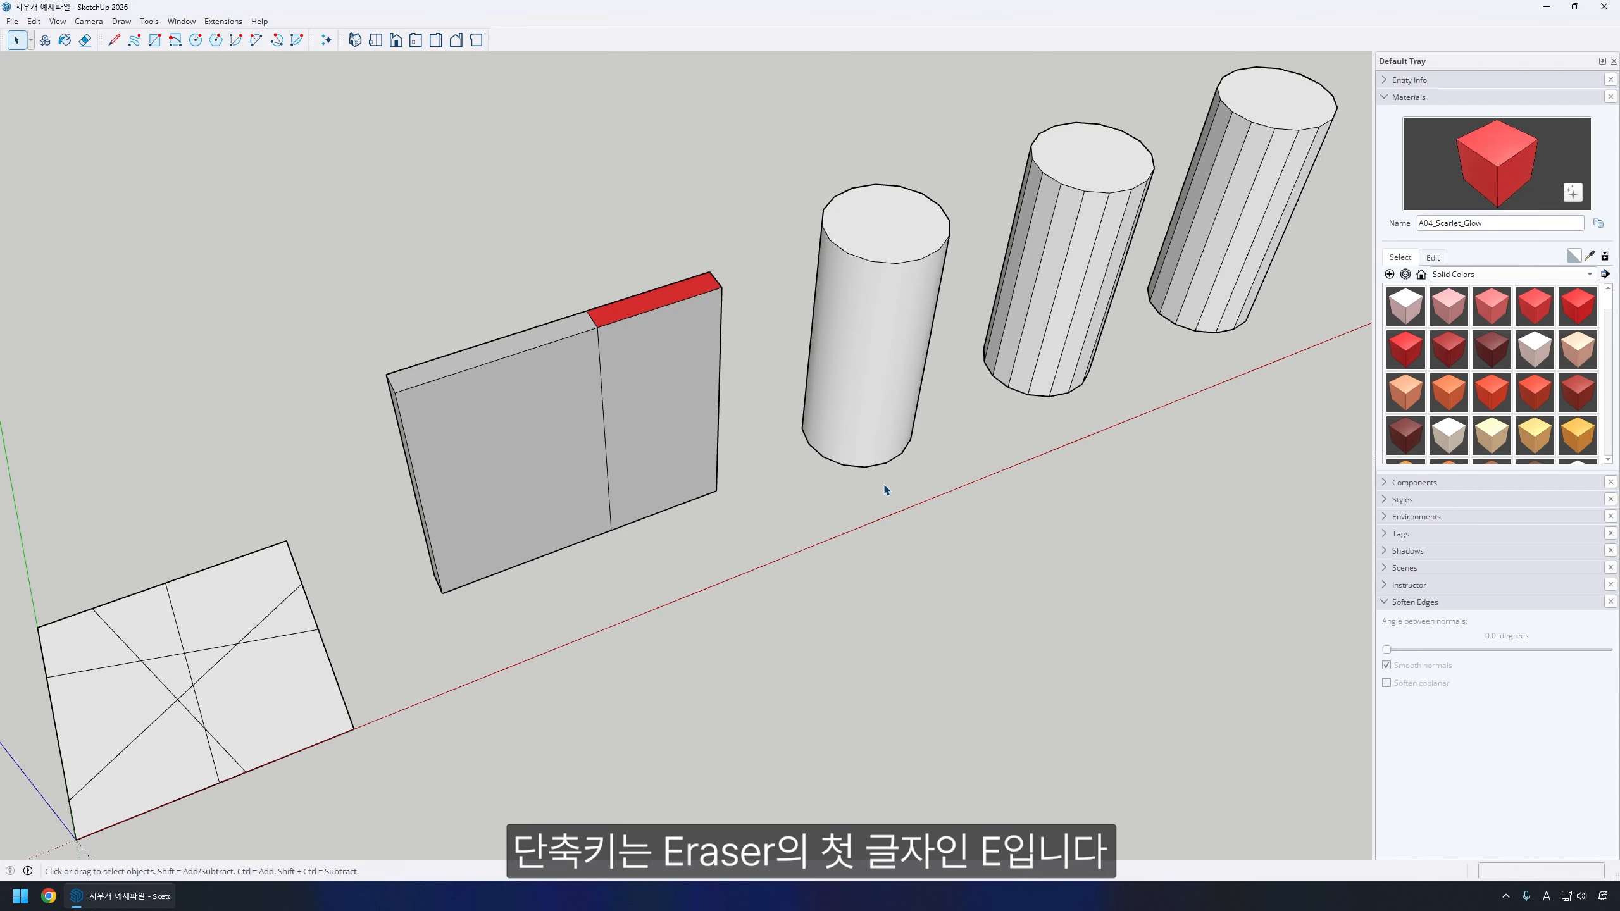
- Erase the diagonal segment near the square's front edge, then sweep the Eraser across several of the remaining inner lines
key(e)
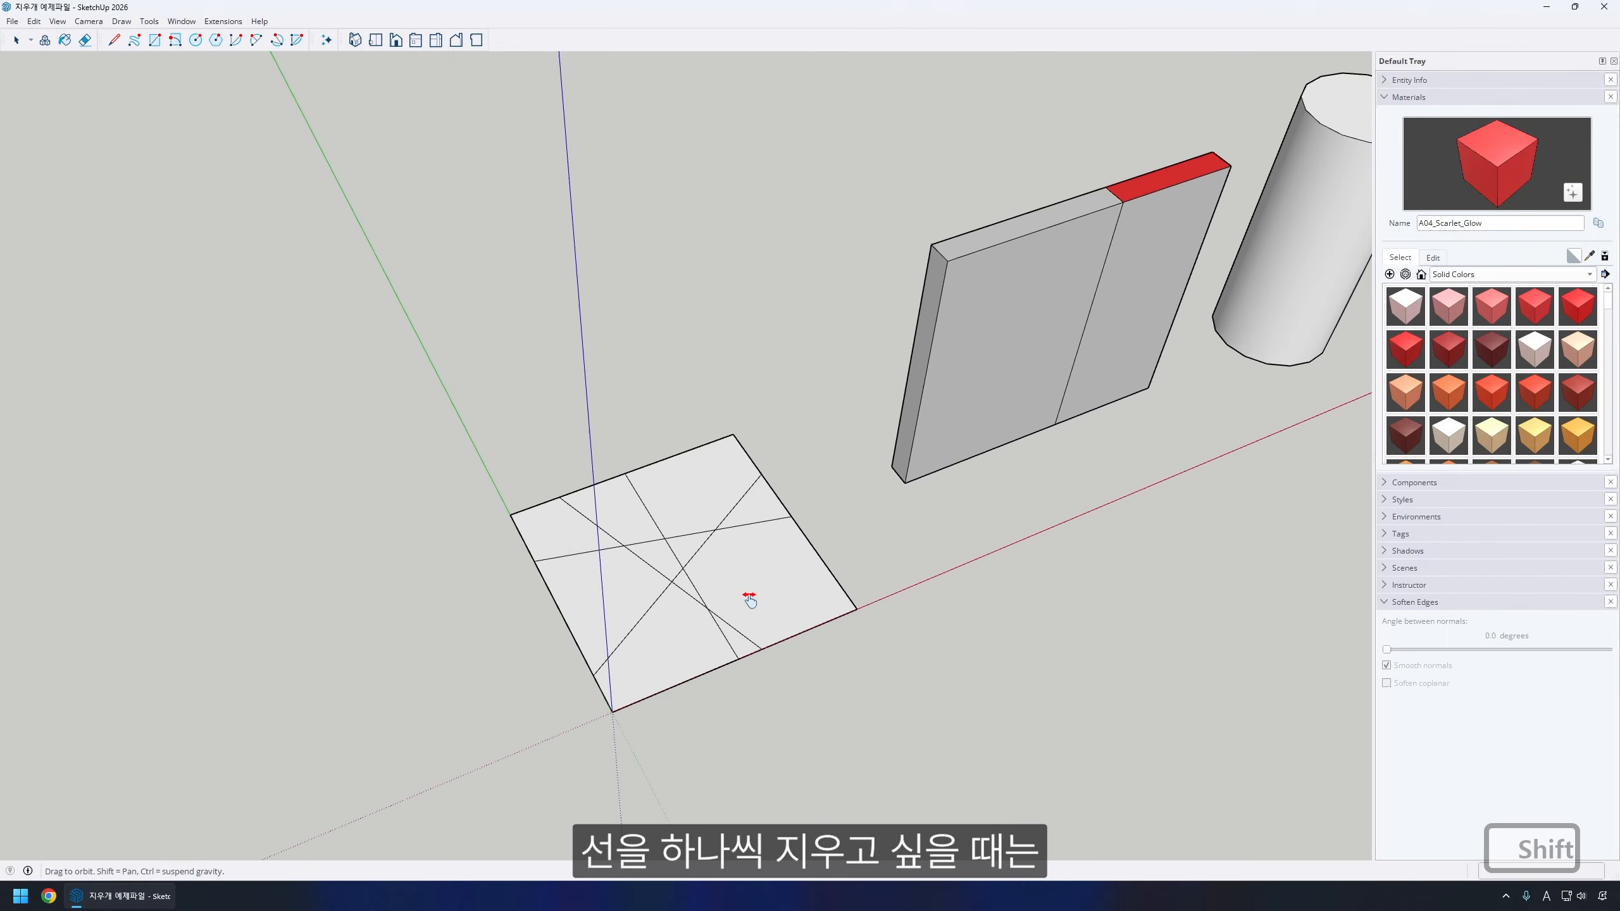
key(shift)
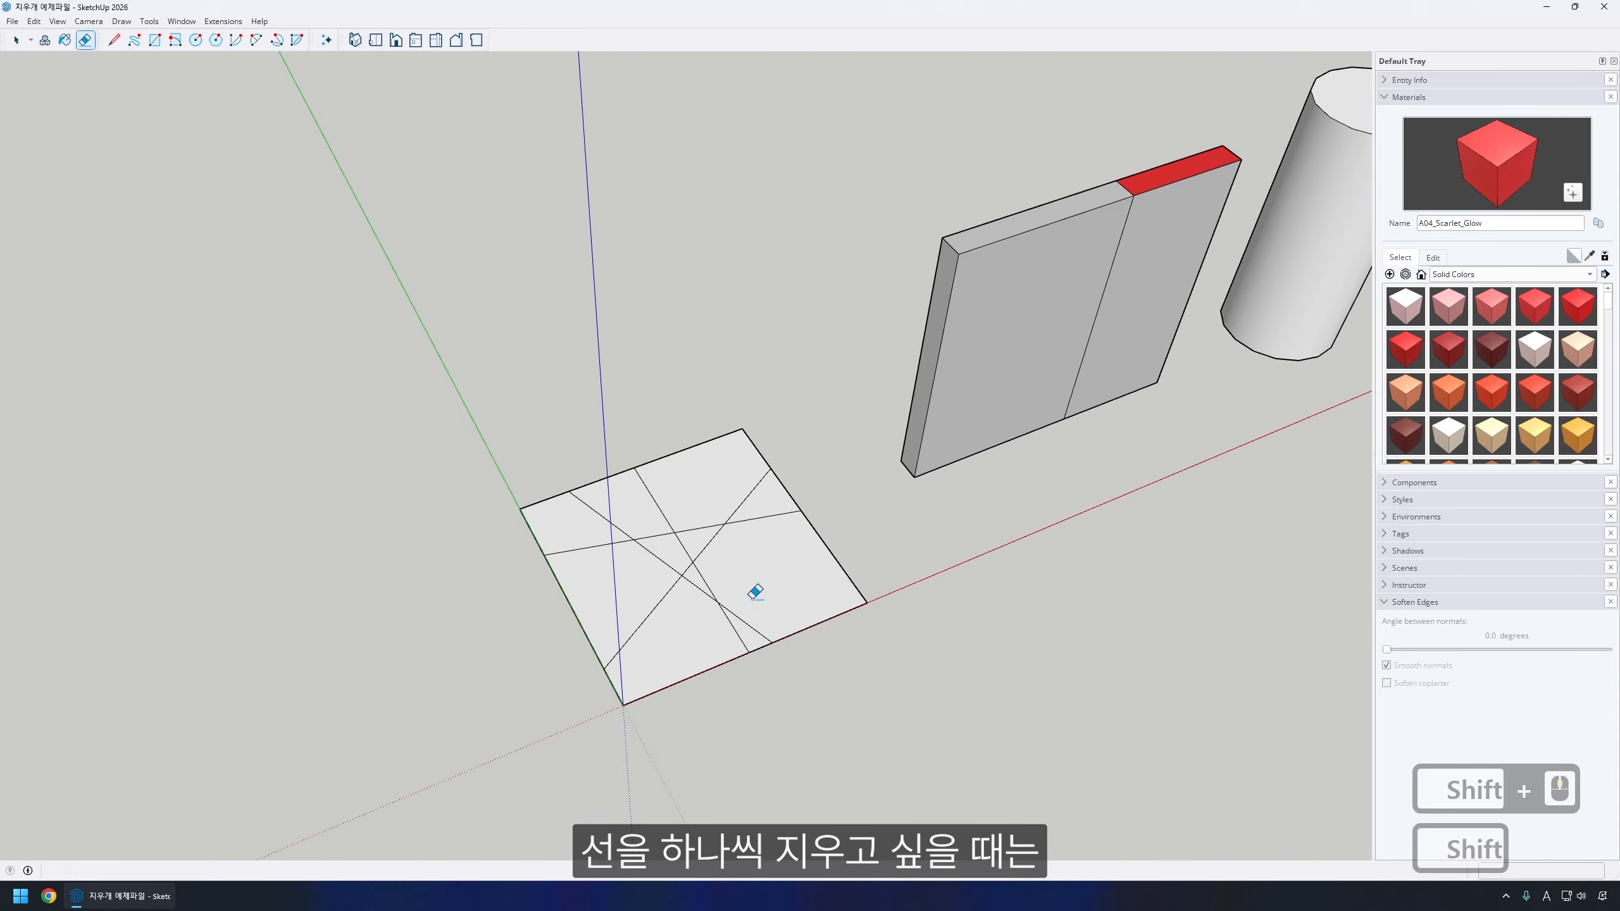
scroll(755, 592, up, 5)
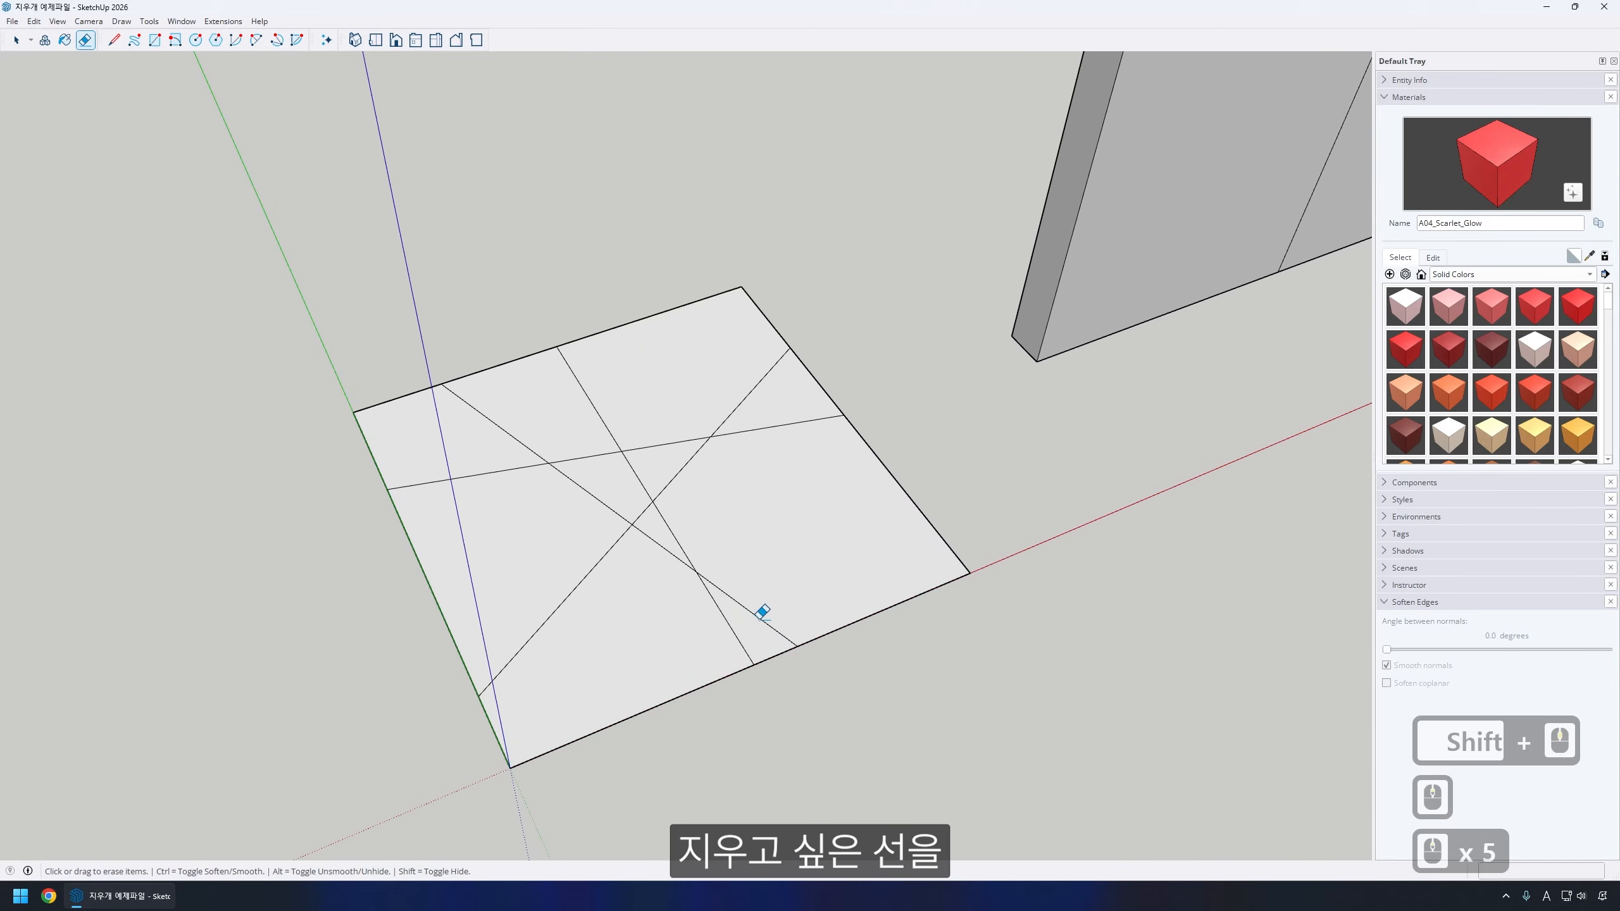
click(761, 616)
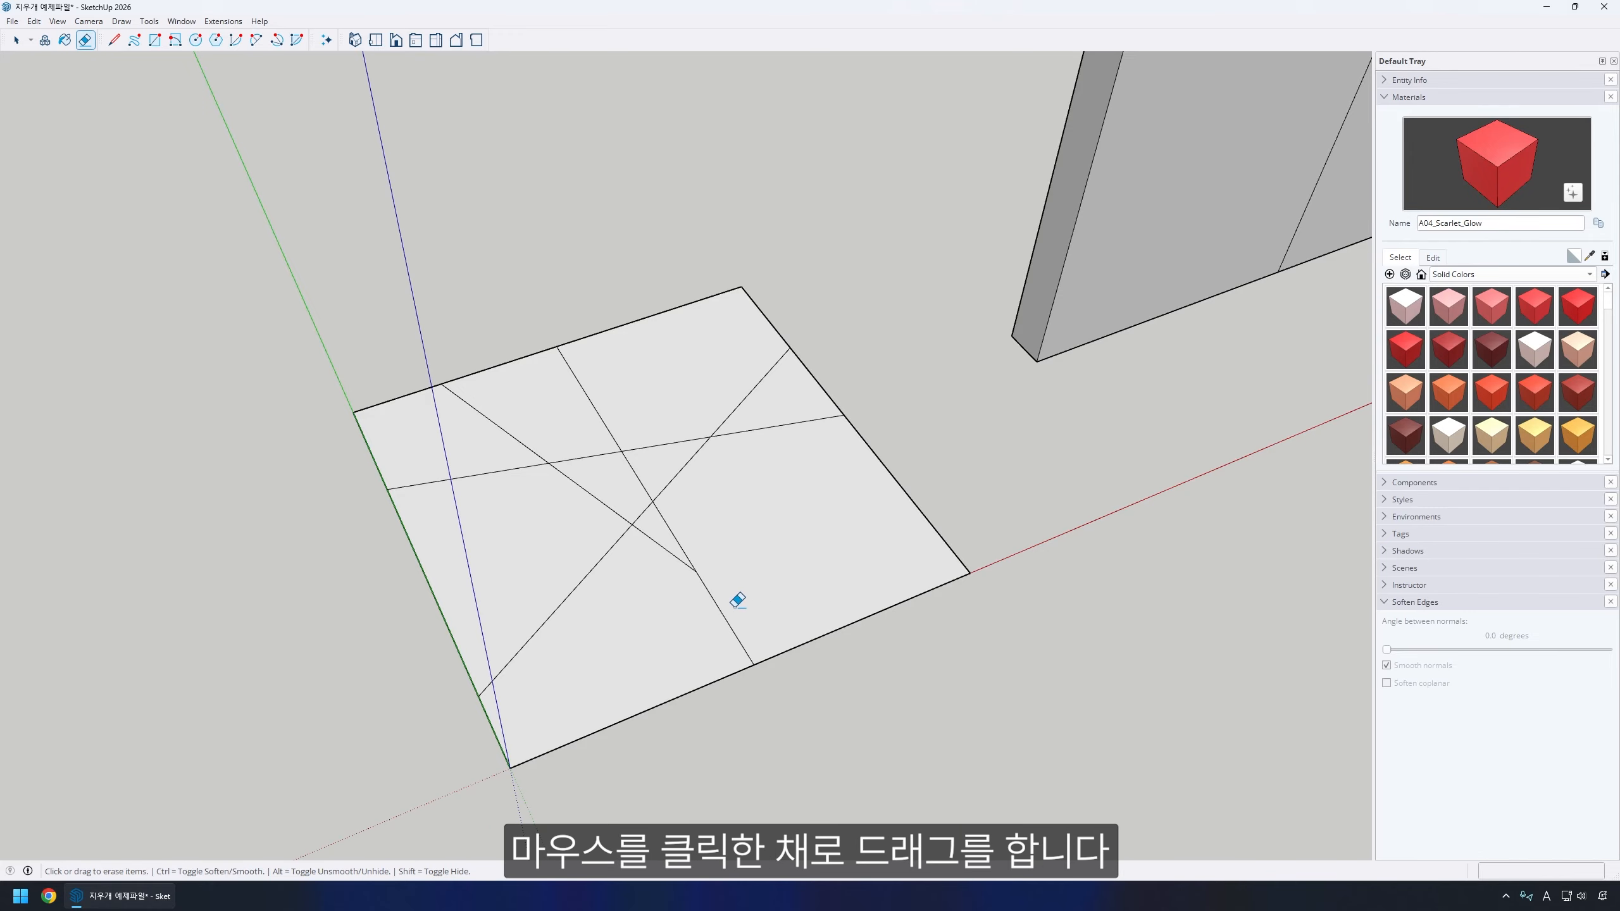
mouse_move(738, 600)
mouse_down()
mouse_move(644, 564)
mouse_move(640, 384)
mouse_move(683, 424)
mouse_move(702, 474)
mouse_move(738, 481)
mouse_move(762, 460)
mouse_move(744, 411)
mouse_move(711, 395)
mouse_up()
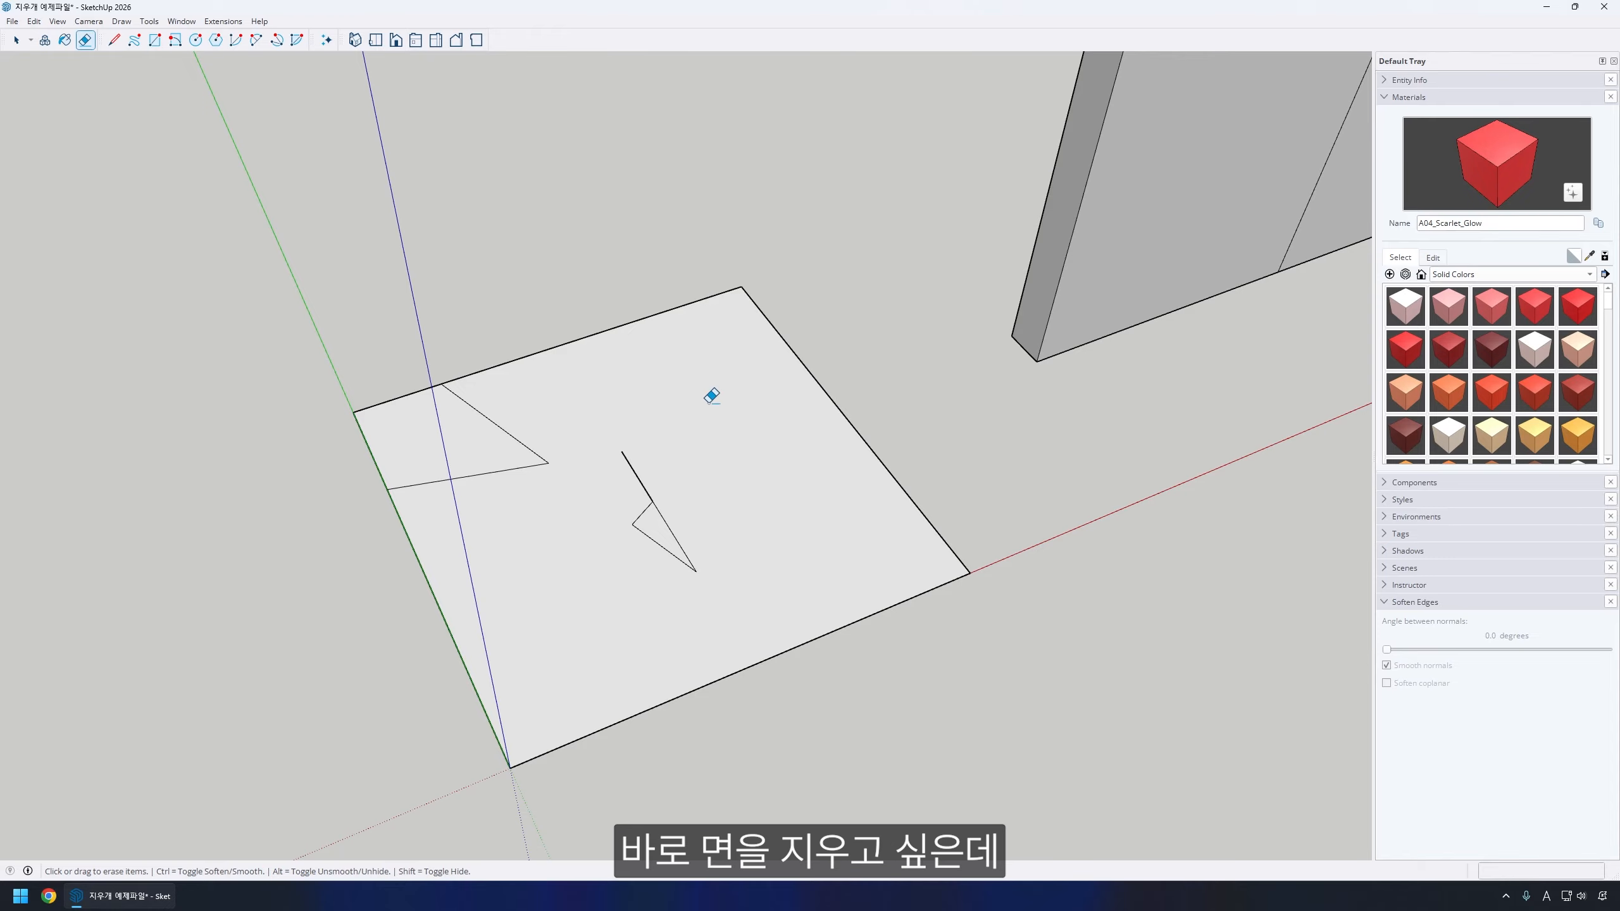
- Try to erase the square's large face directly with the Eraser
click(712, 398)
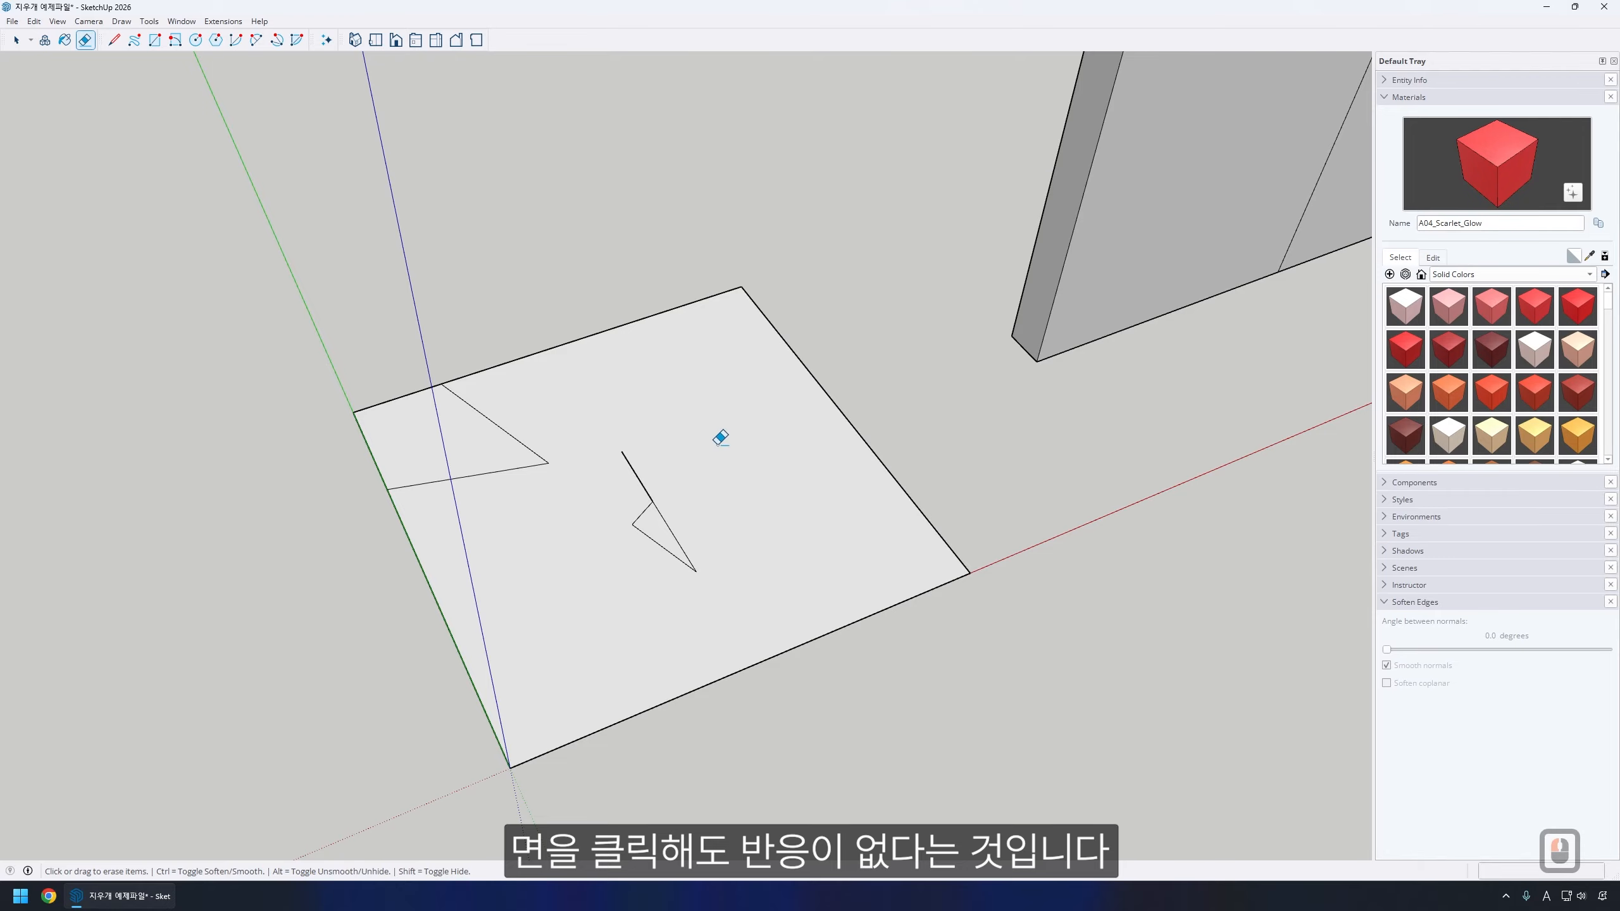
click(716, 440)
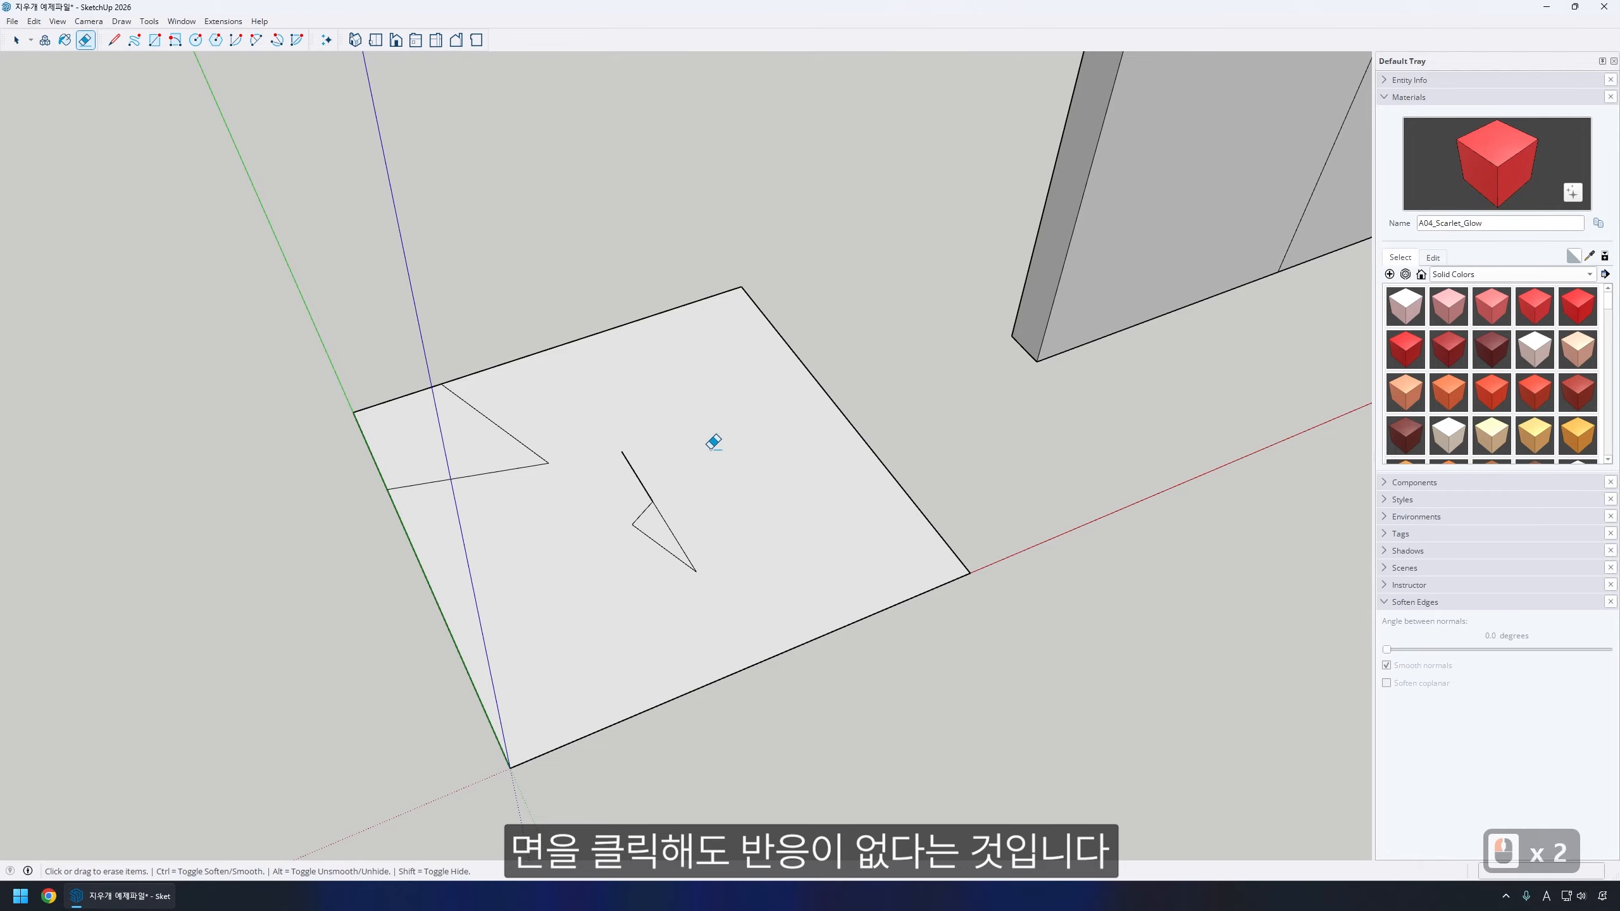
click(712, 401)
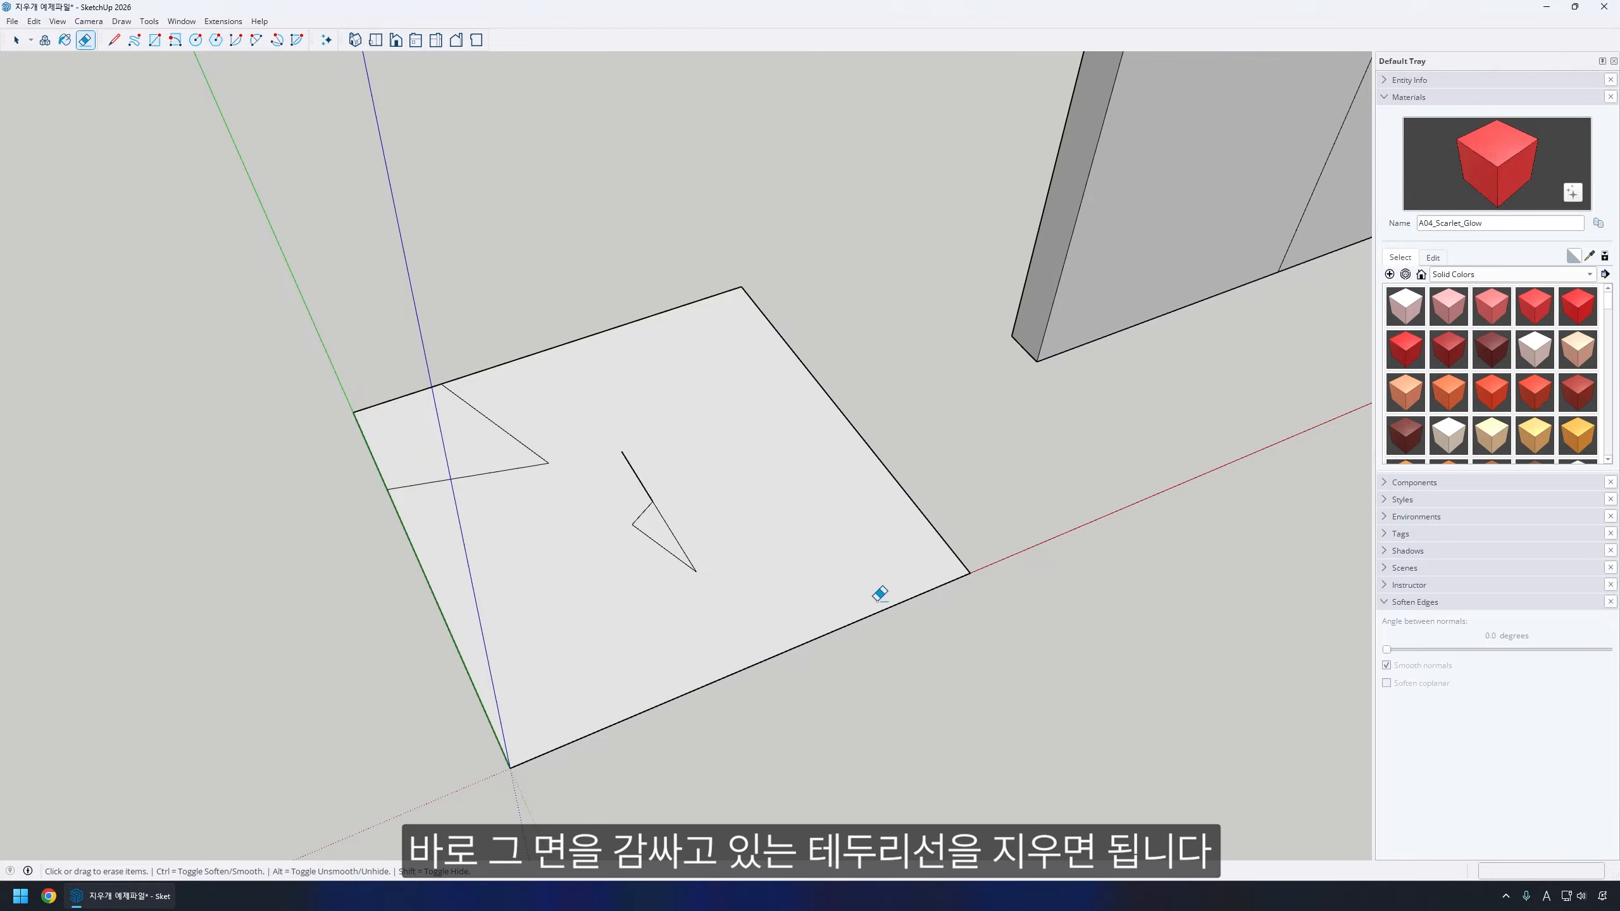
- Erase the square's front border edge and one bounding edge each of the small triangle and the corner face
click(896, 630)
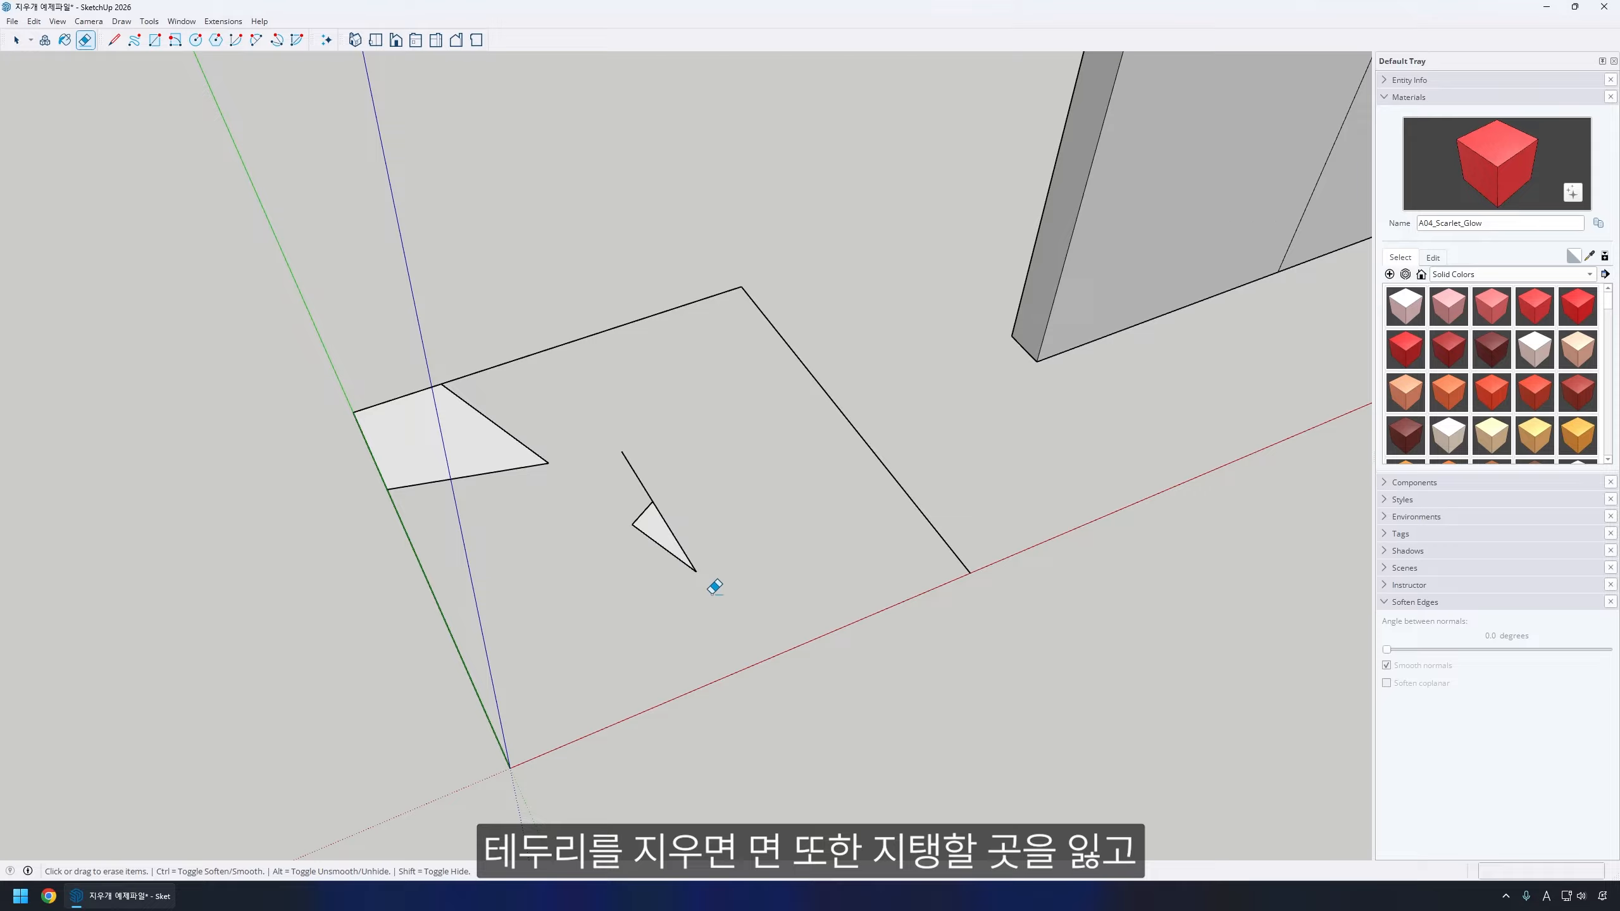
drag(663, 531, 614, 559)
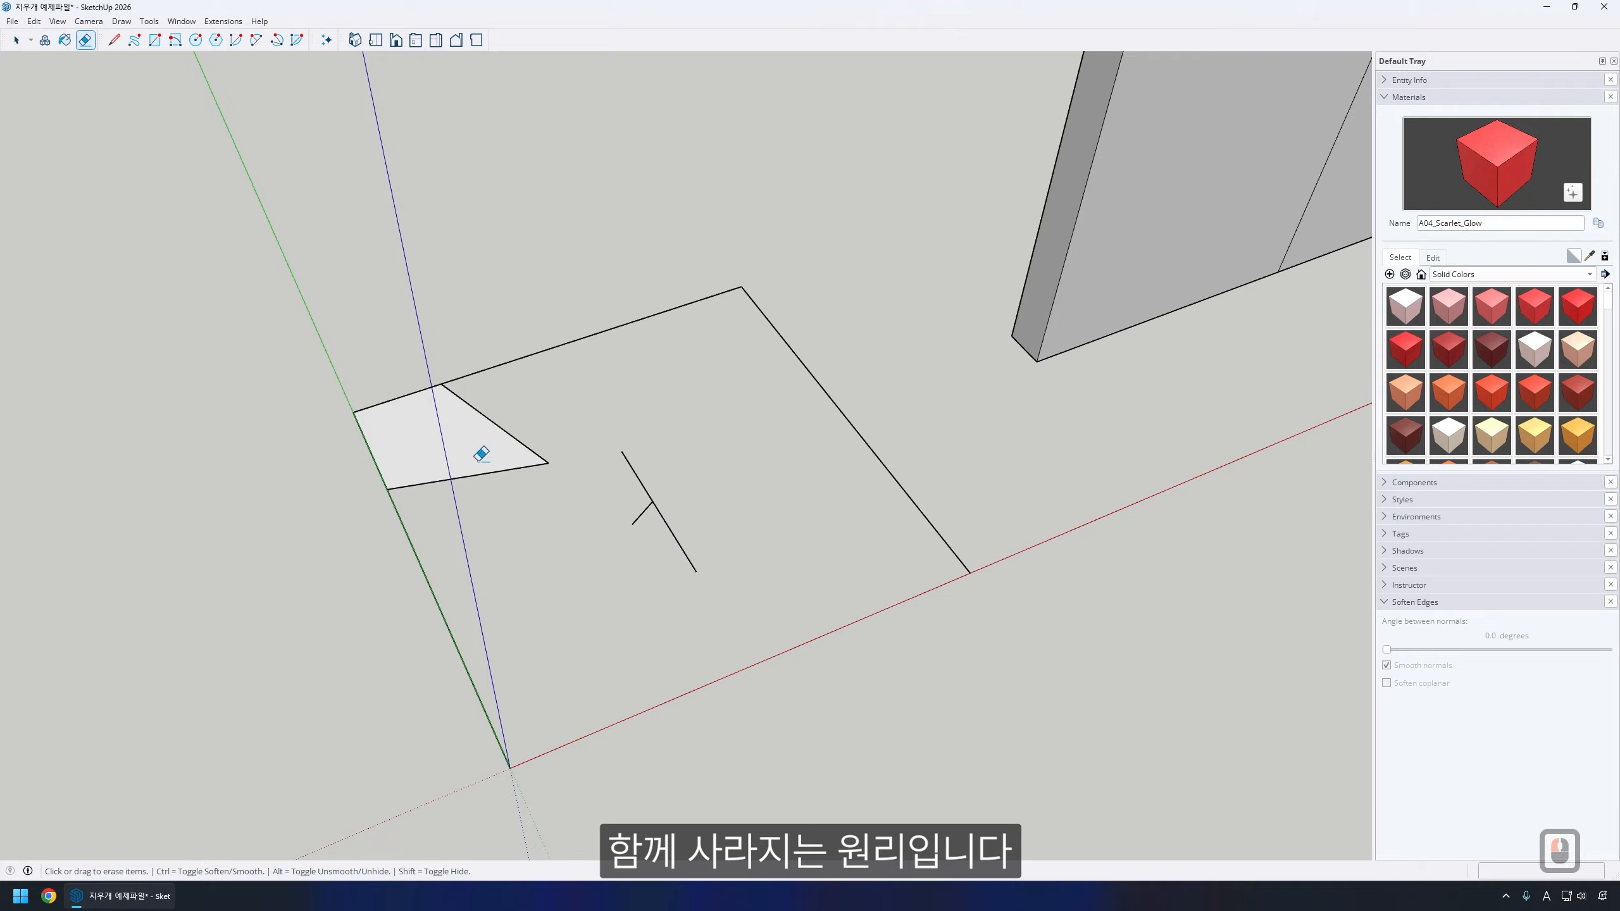
drag(482, 457, 487, 491)
- Undo the last three edge erasures on the square
key(ctrl+z)
key(ctrl+z)
key(ctrl+z)
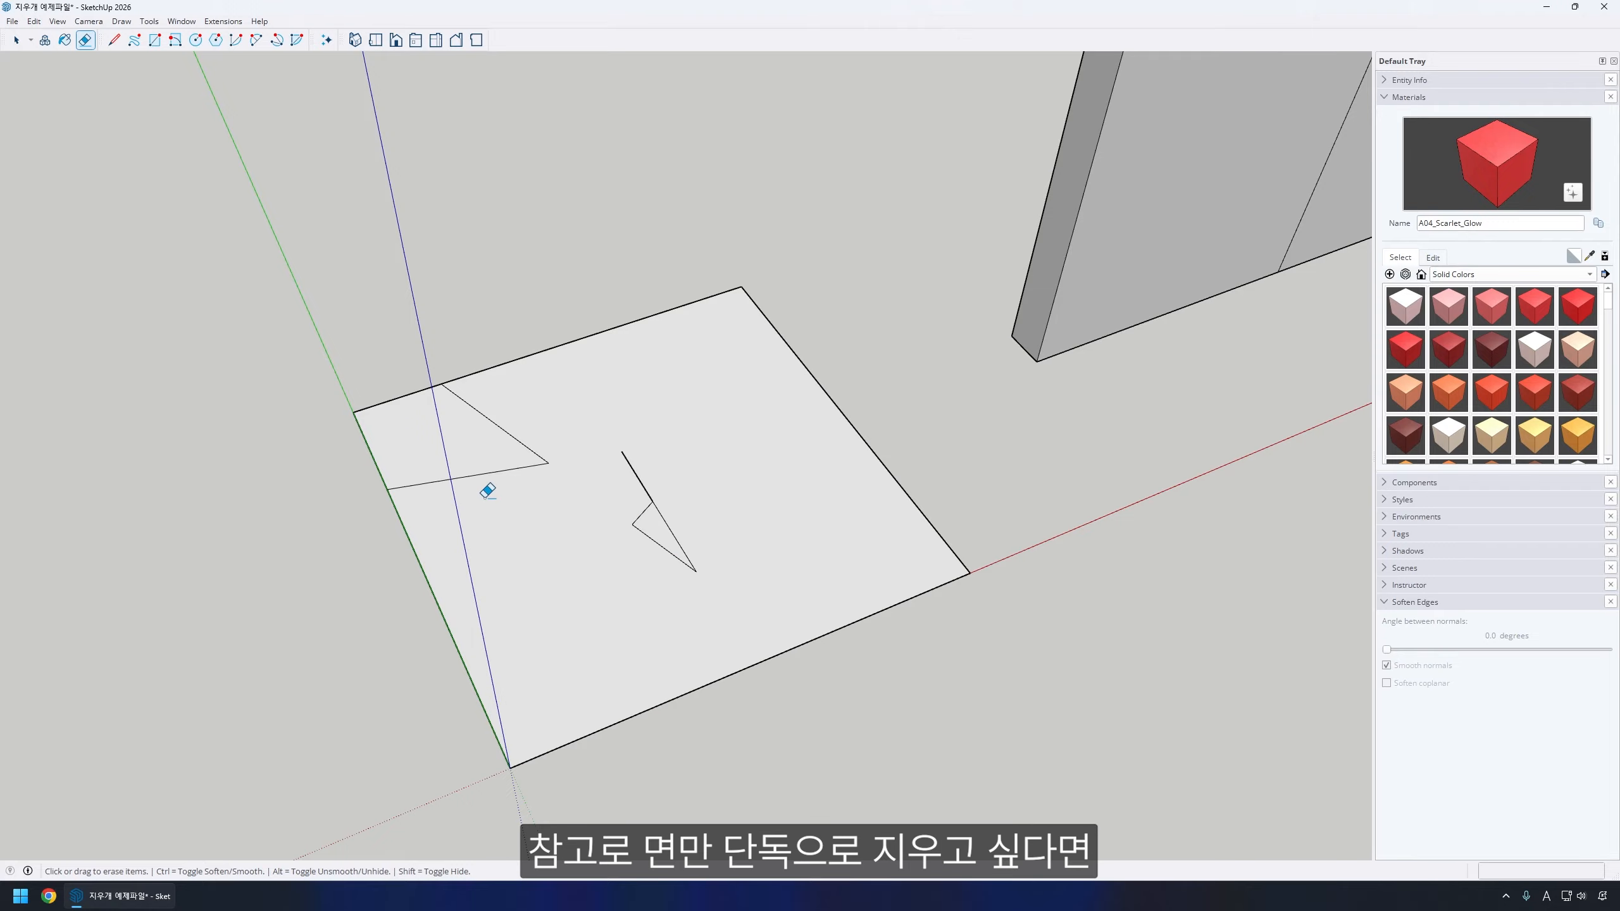
- Delete only the square's large face, keeping its border edges
key(space)
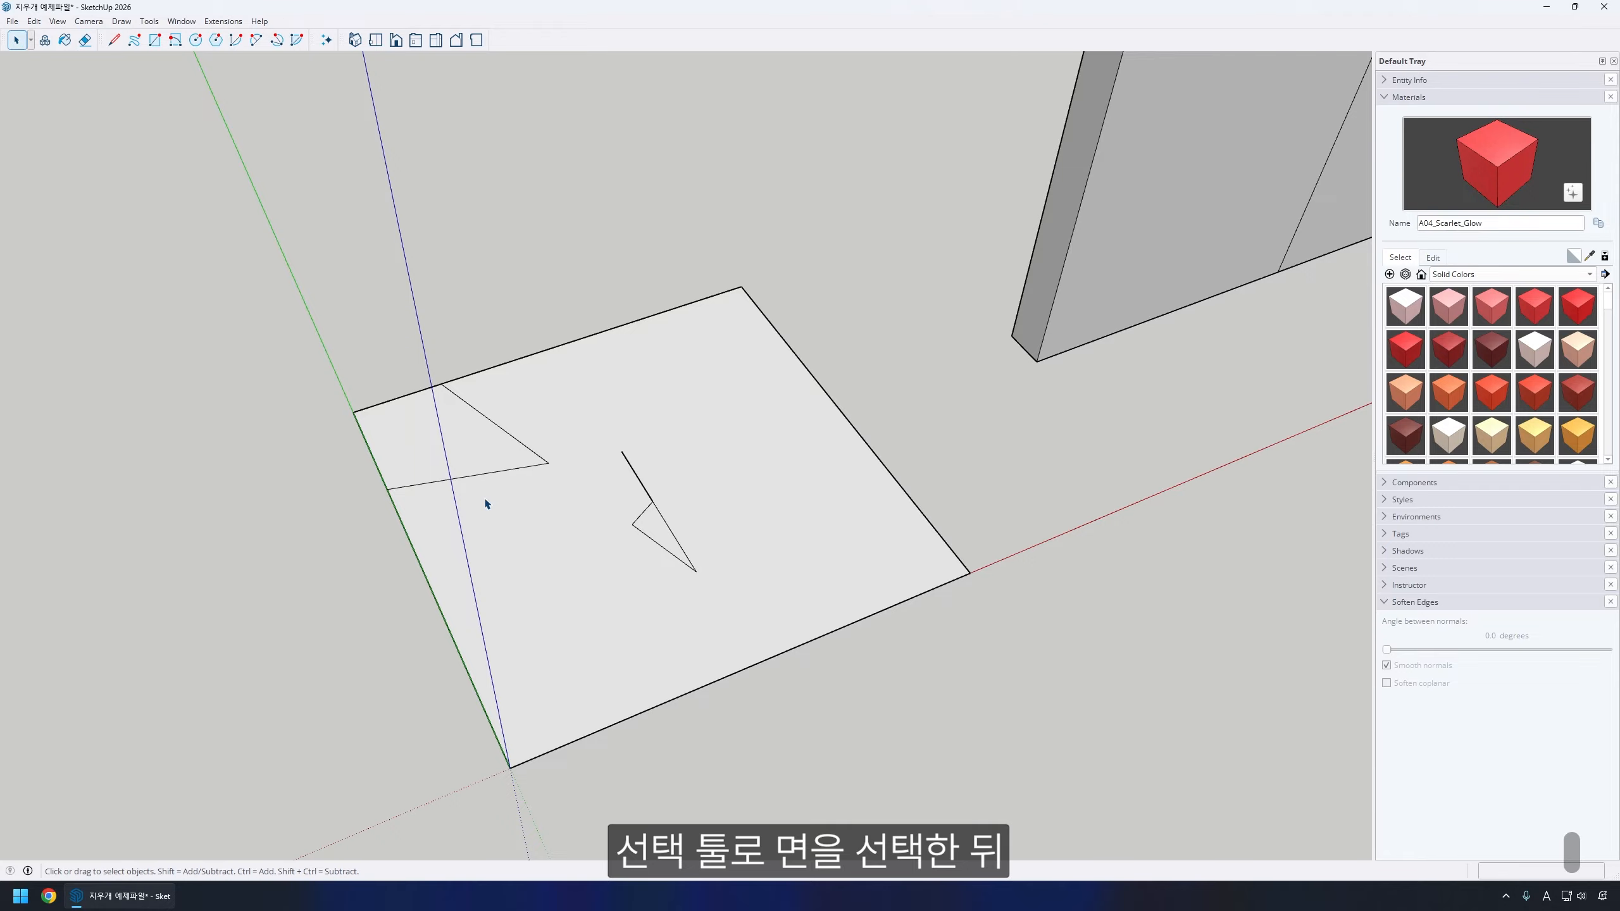
click(484, 504)
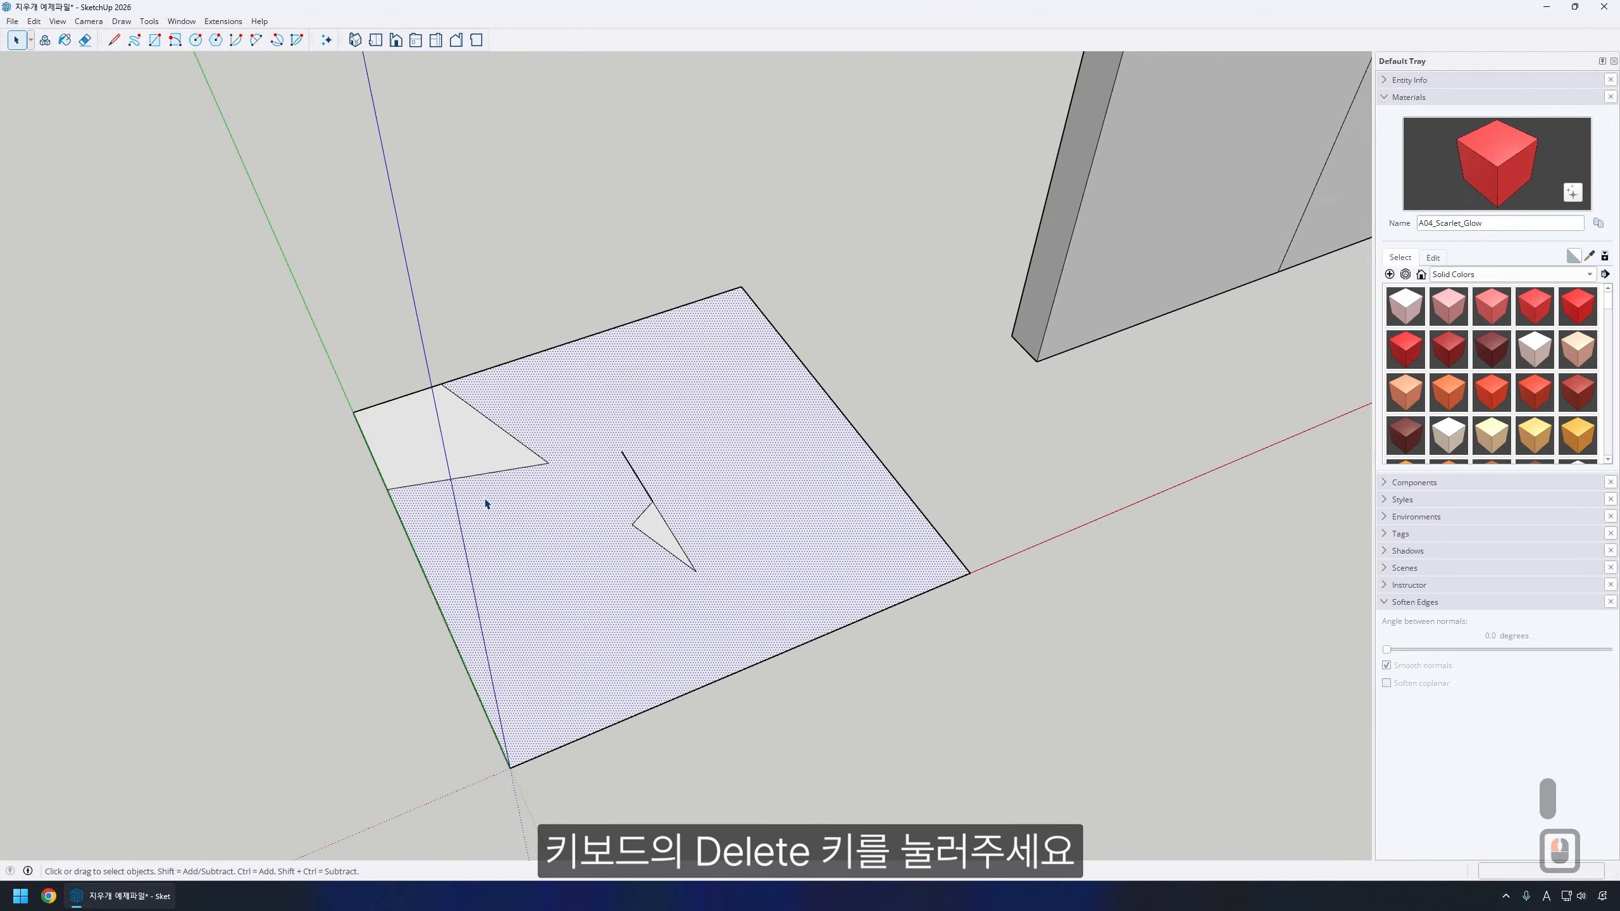
key(Delete)
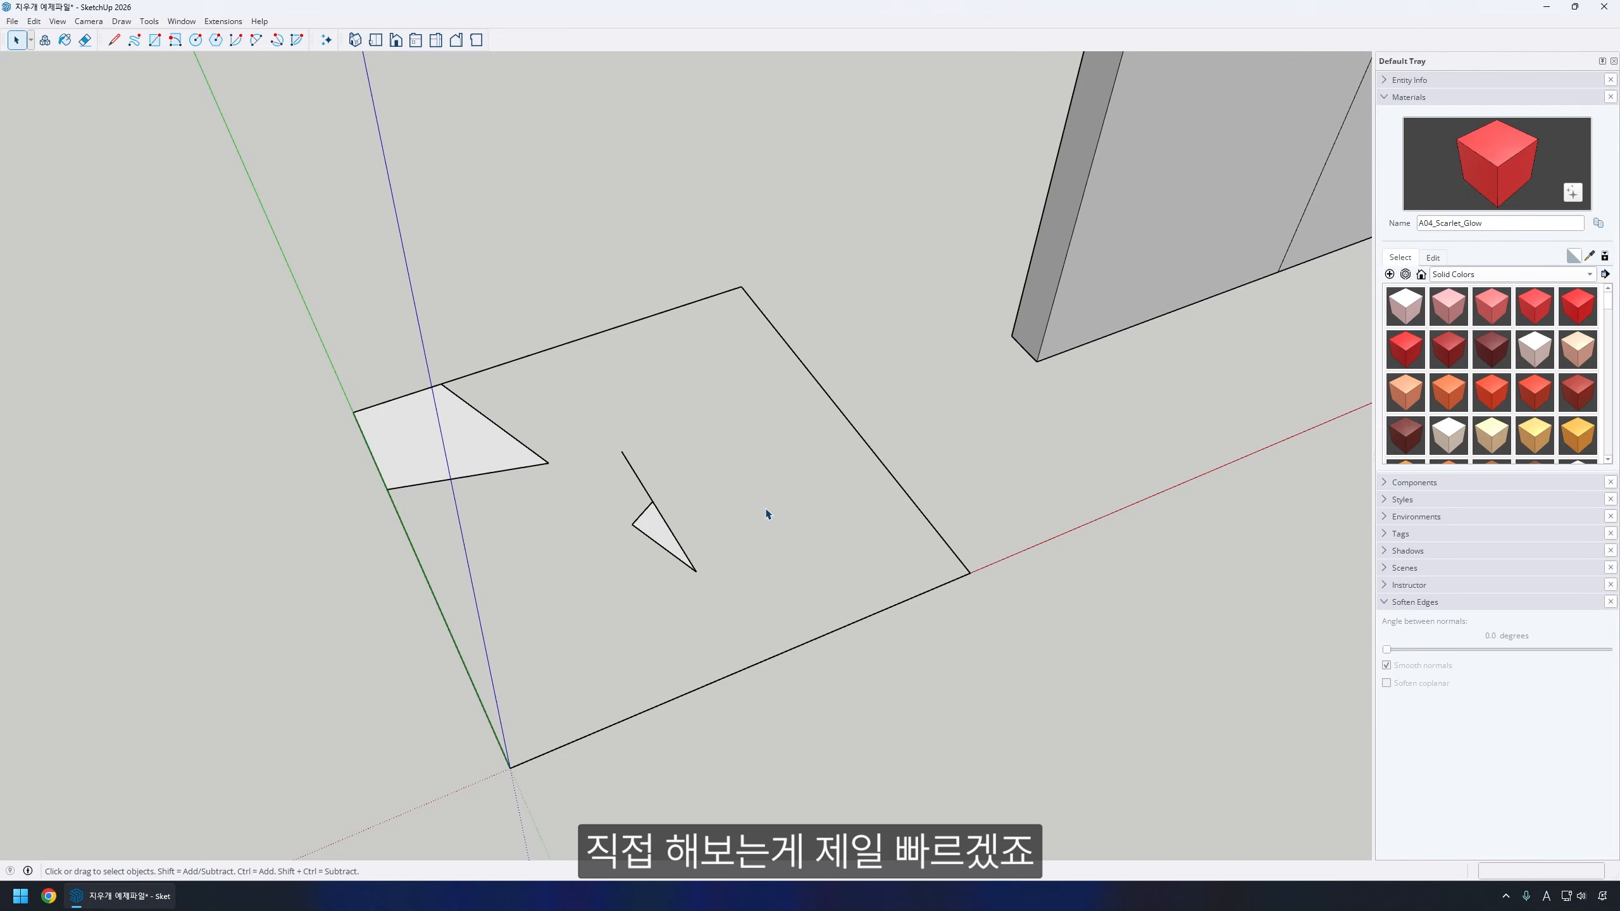
- Erase the vertical seam line between the two front wall faces and select the merged face to check it
shift+middle_drag(1210, 409, 799, 728)
middle_drag(861, 612, 772, 641)
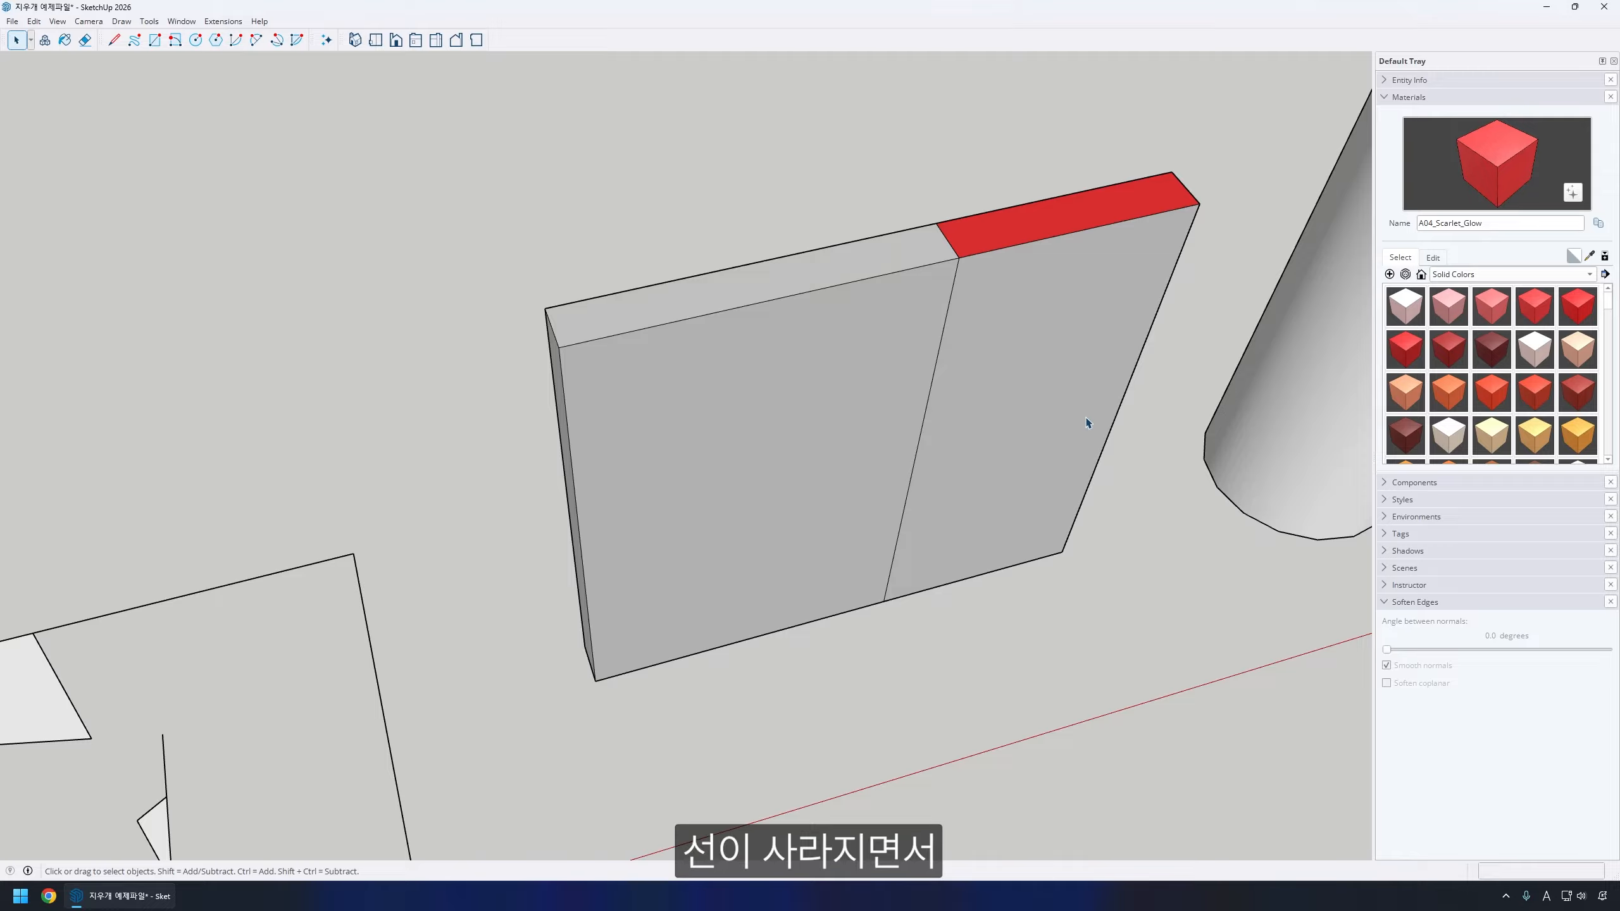
key(e)
click(918, 431)
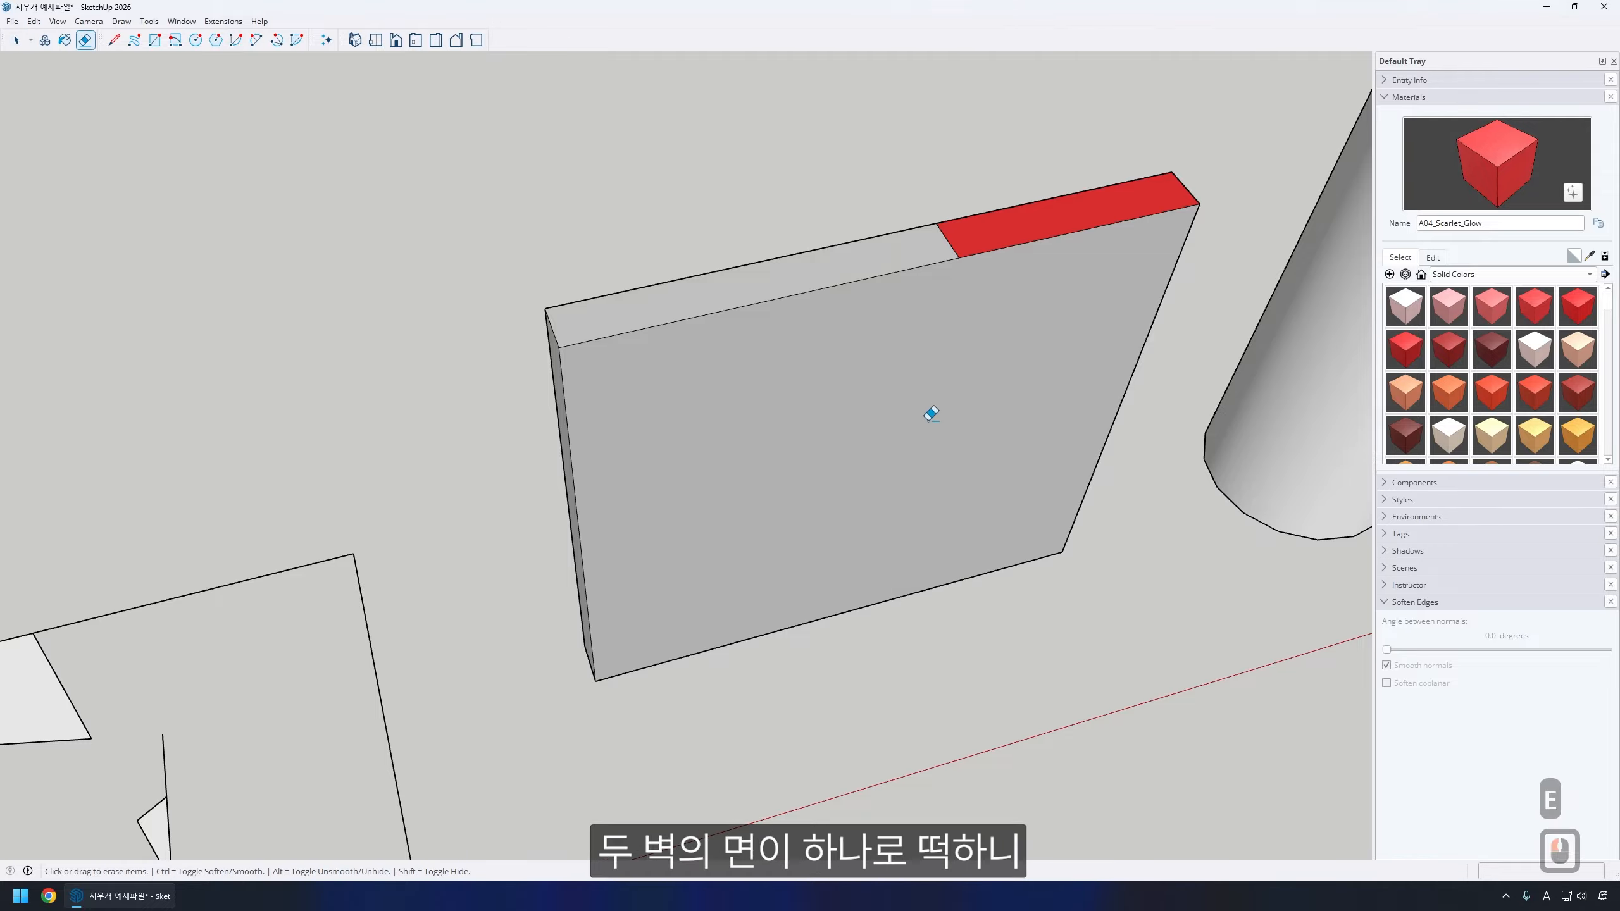
key(space)
click(903, 343)
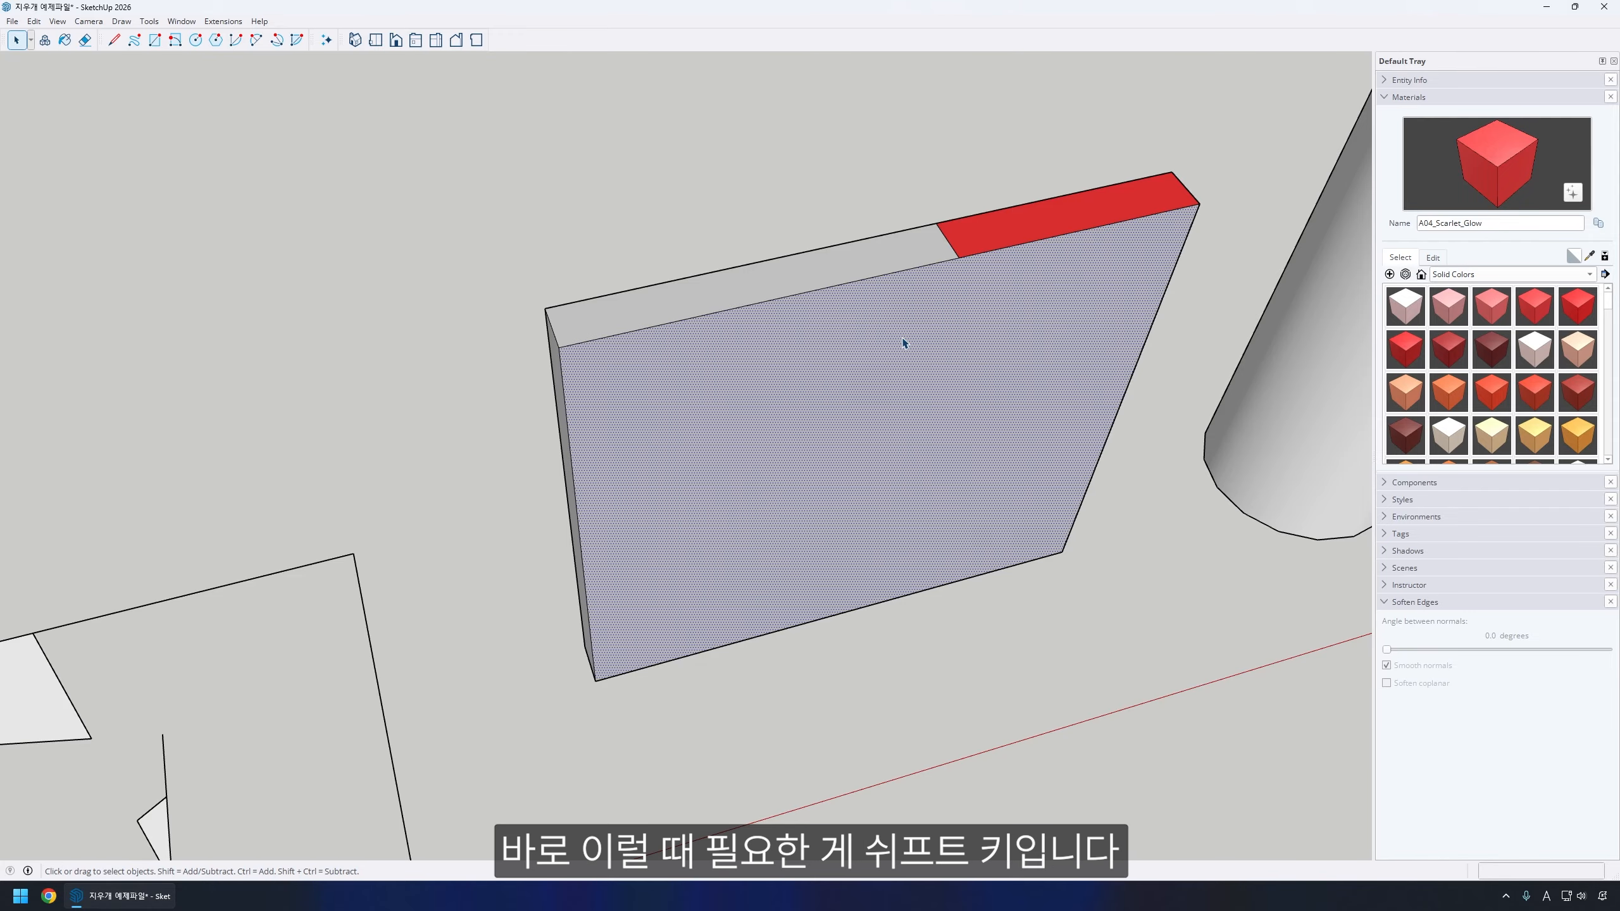
- Undo the seam's erasure and hide the seam line with the Eraser's Hide mode instead
key(ctrl+z)
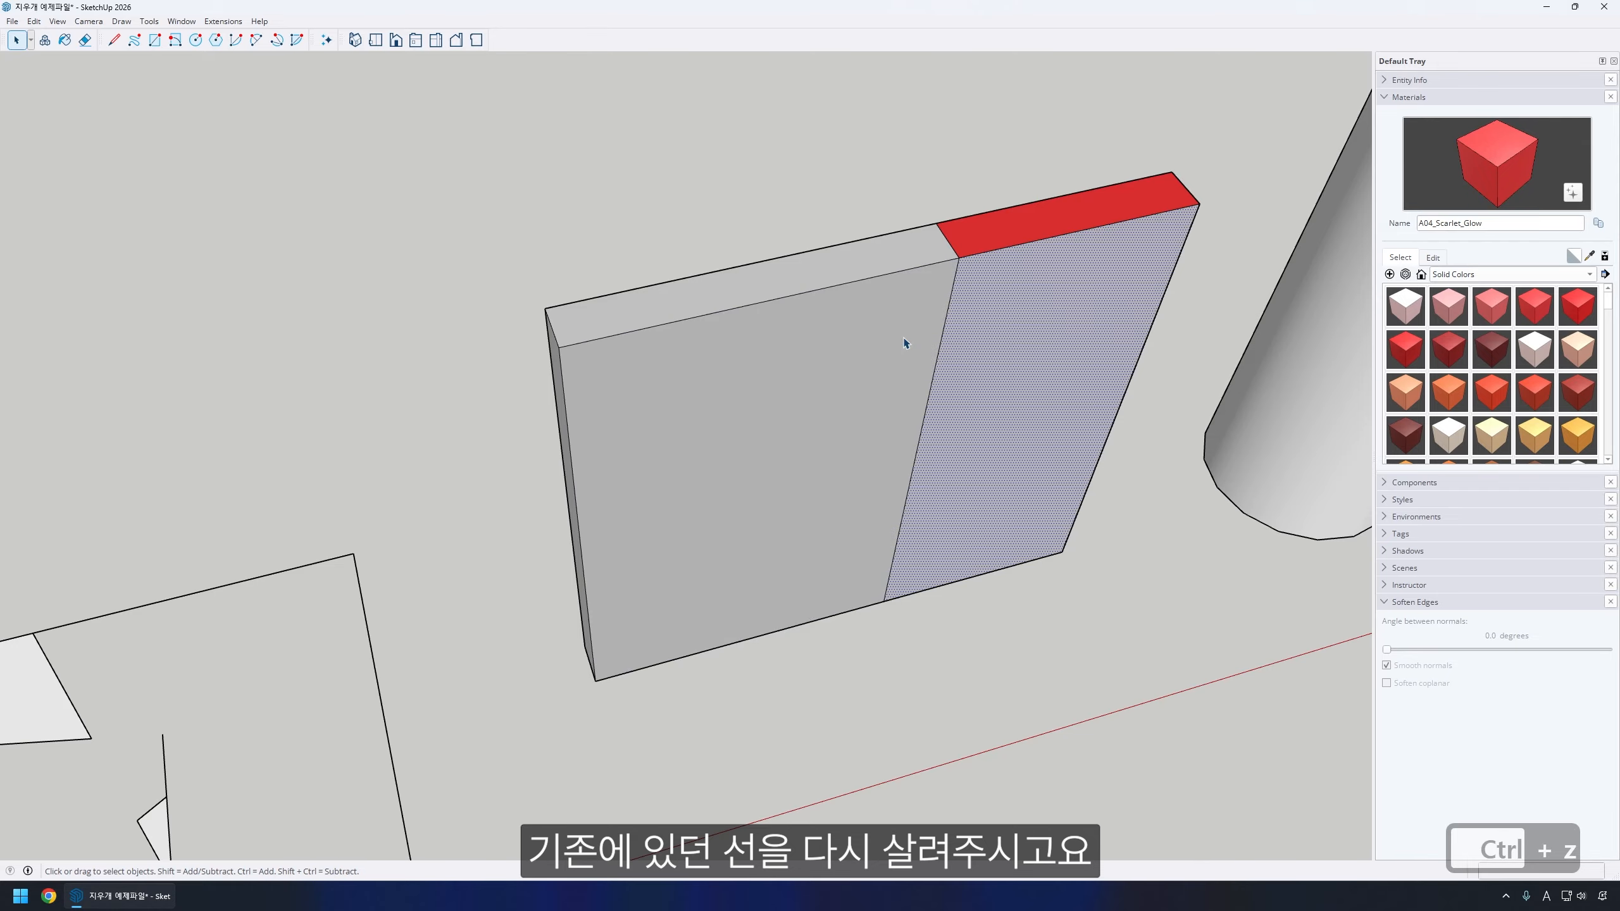
key(e)
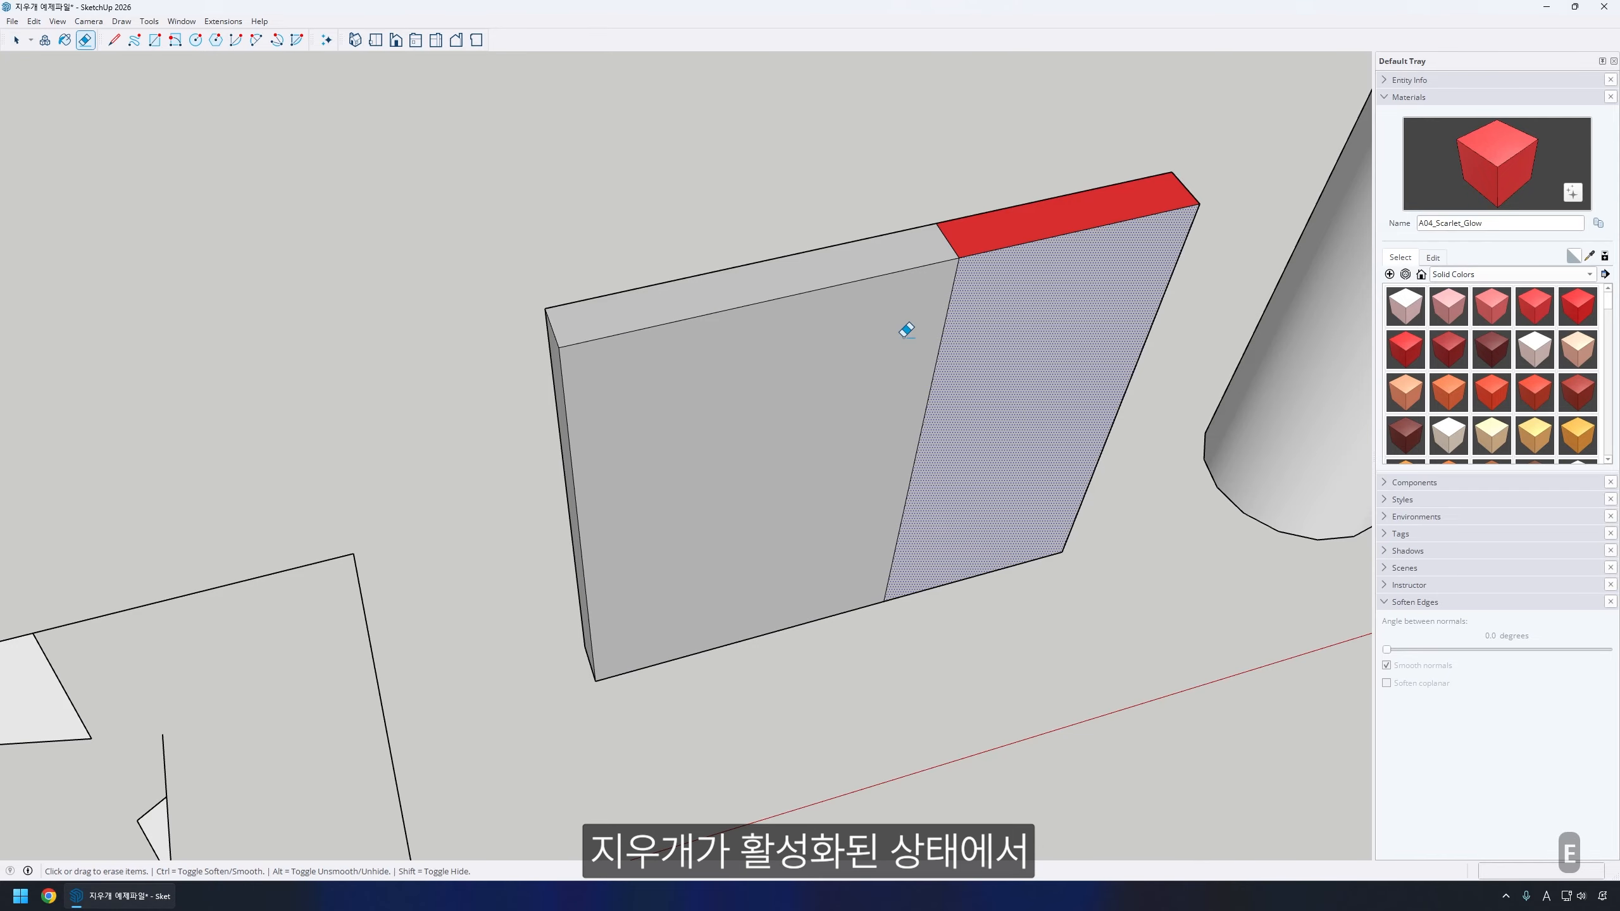
key(shift)
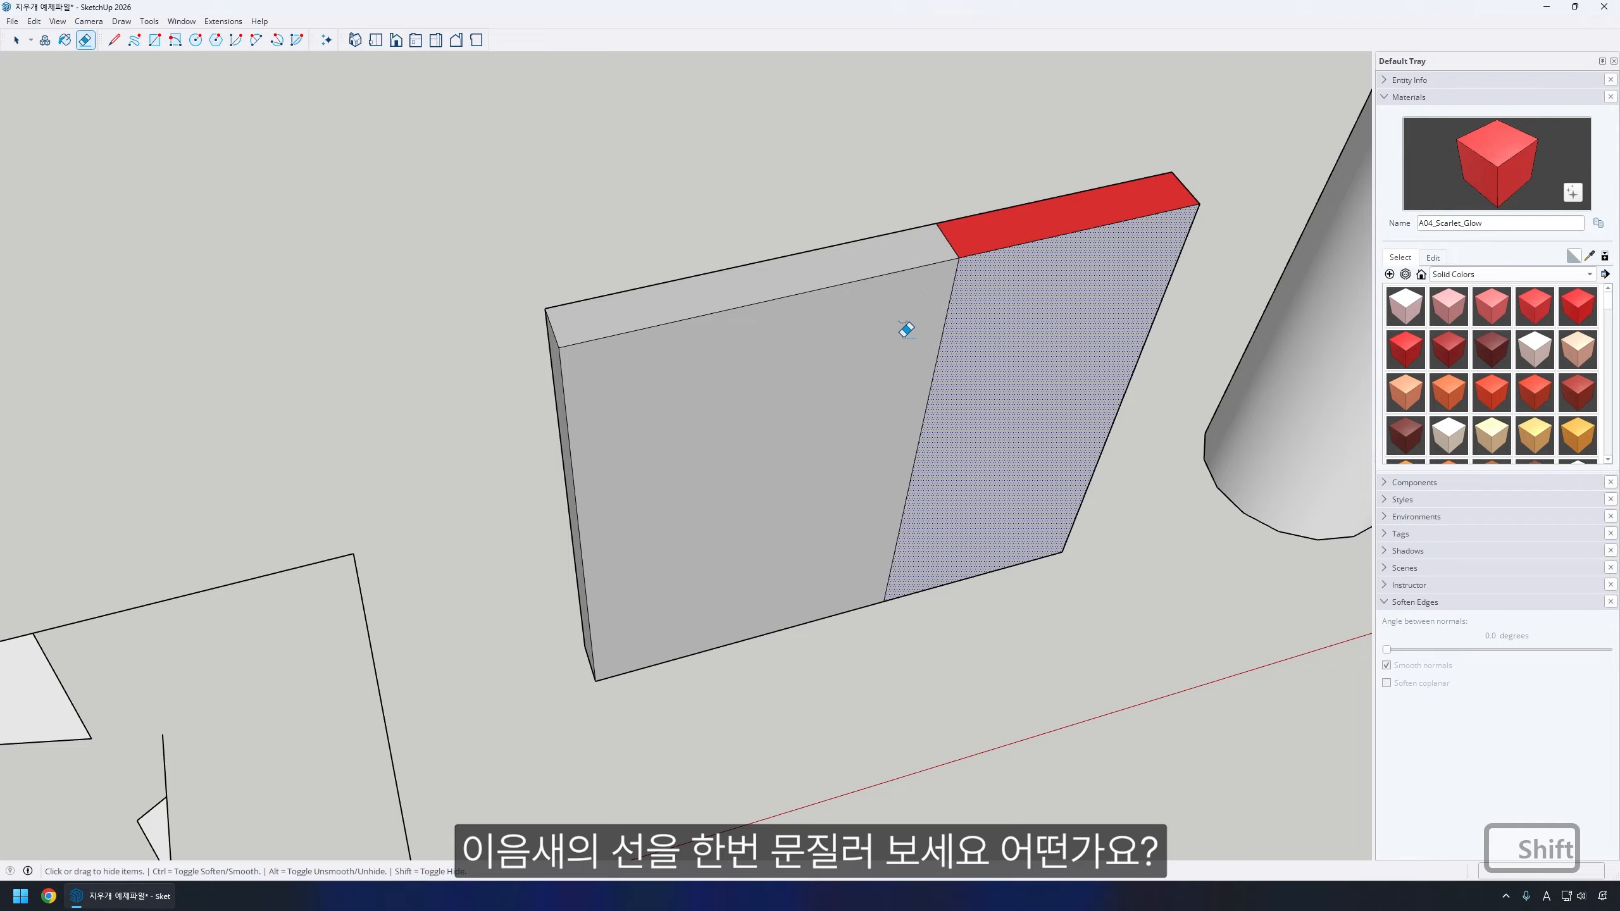
mouse_move(906, 329)
shift+mouse_down()
mouse_move(958, 333)
mouse_move(1180, 594)
shift+mouse_up()
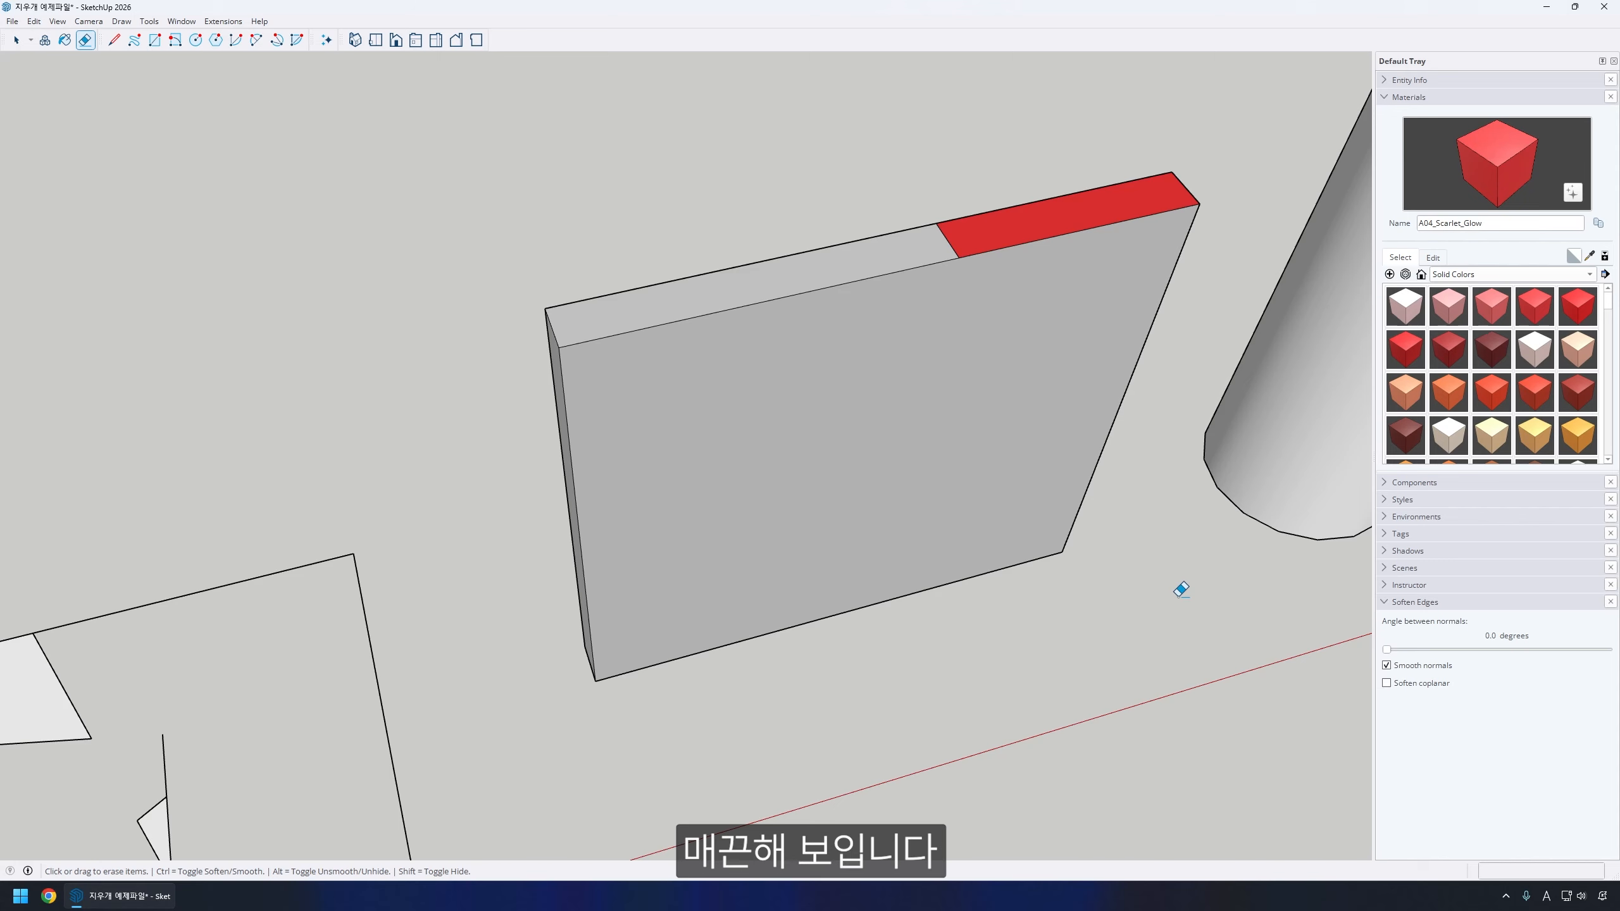
- Select the two front wall faces in turn to check whether they are still separate
key(space)
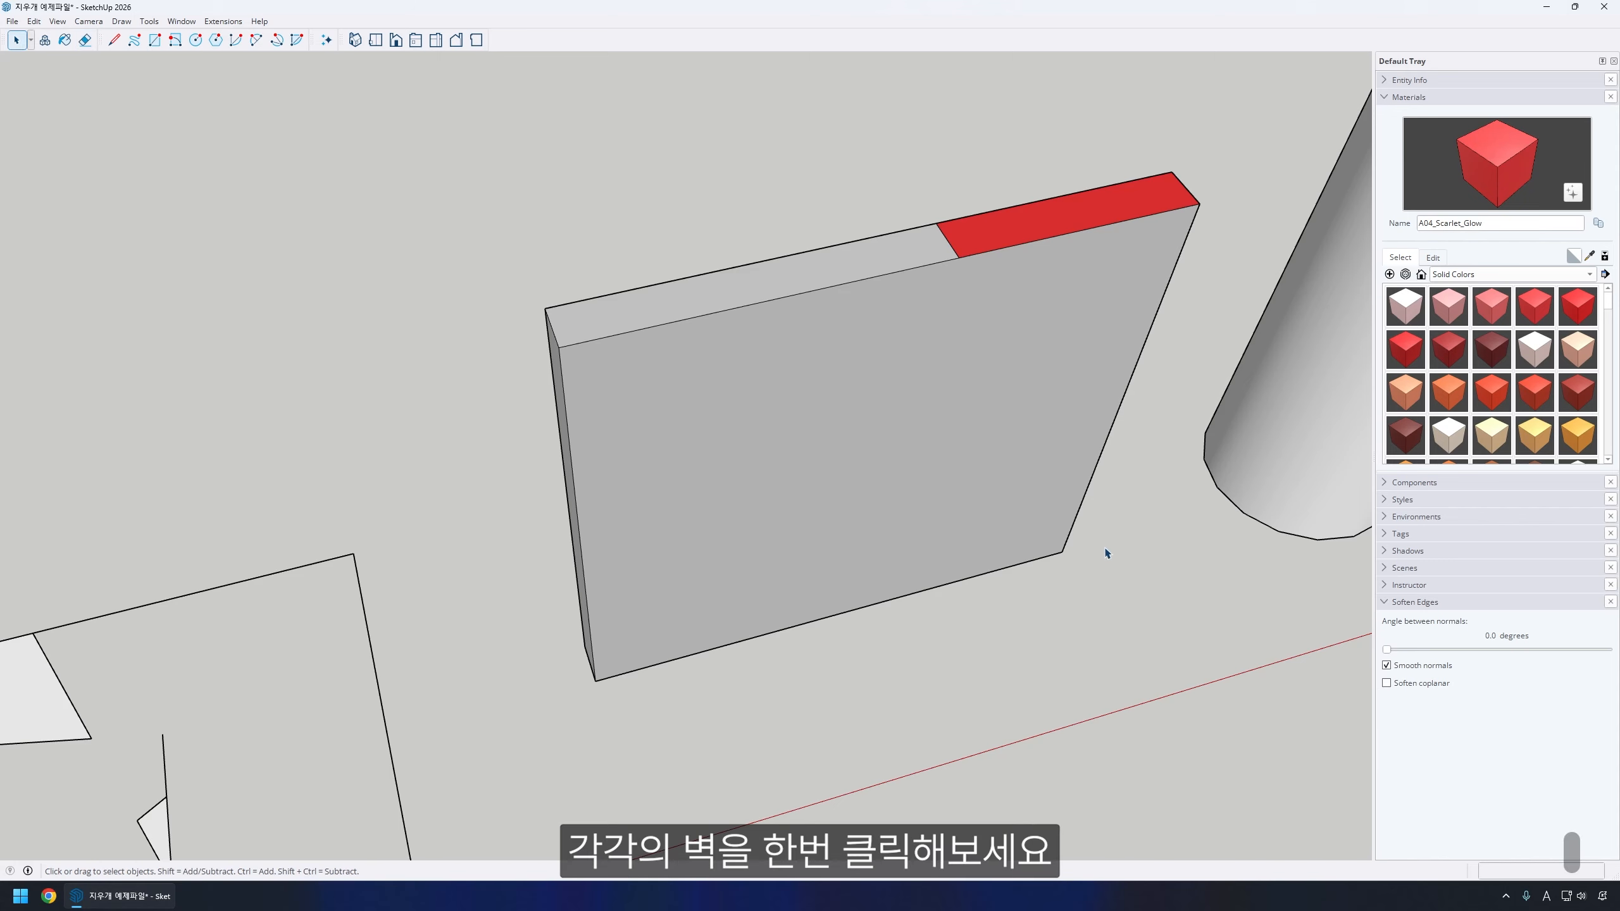
click(961, 462)
click(789, 461)
click(1049, 405)
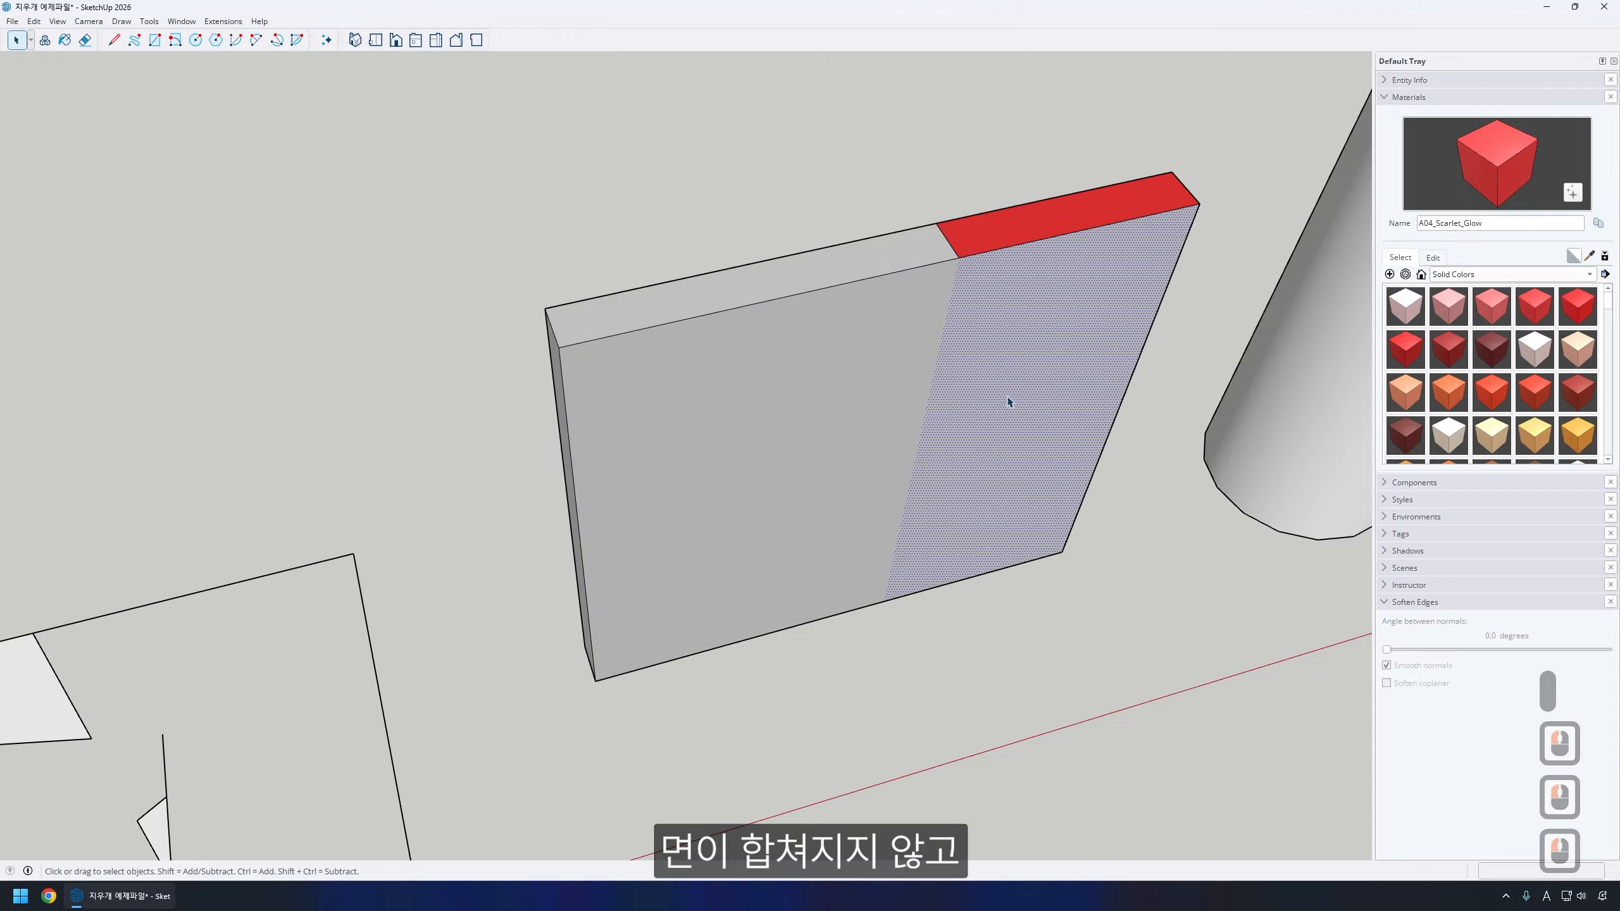
click(809, 437)
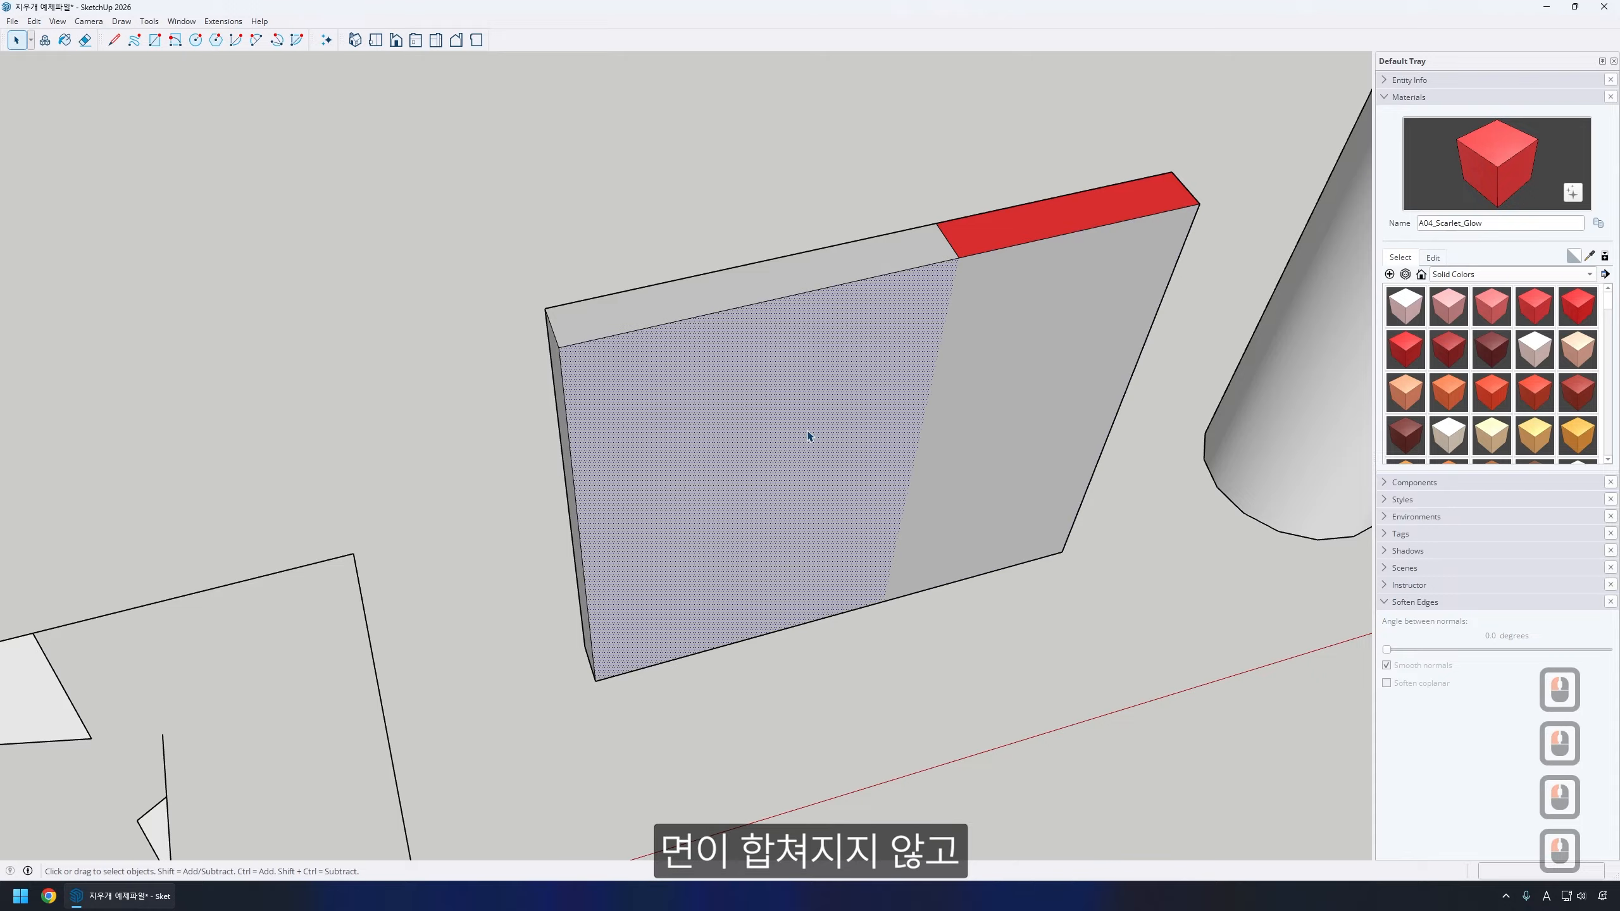
click(992, 398)
click(916, 415)
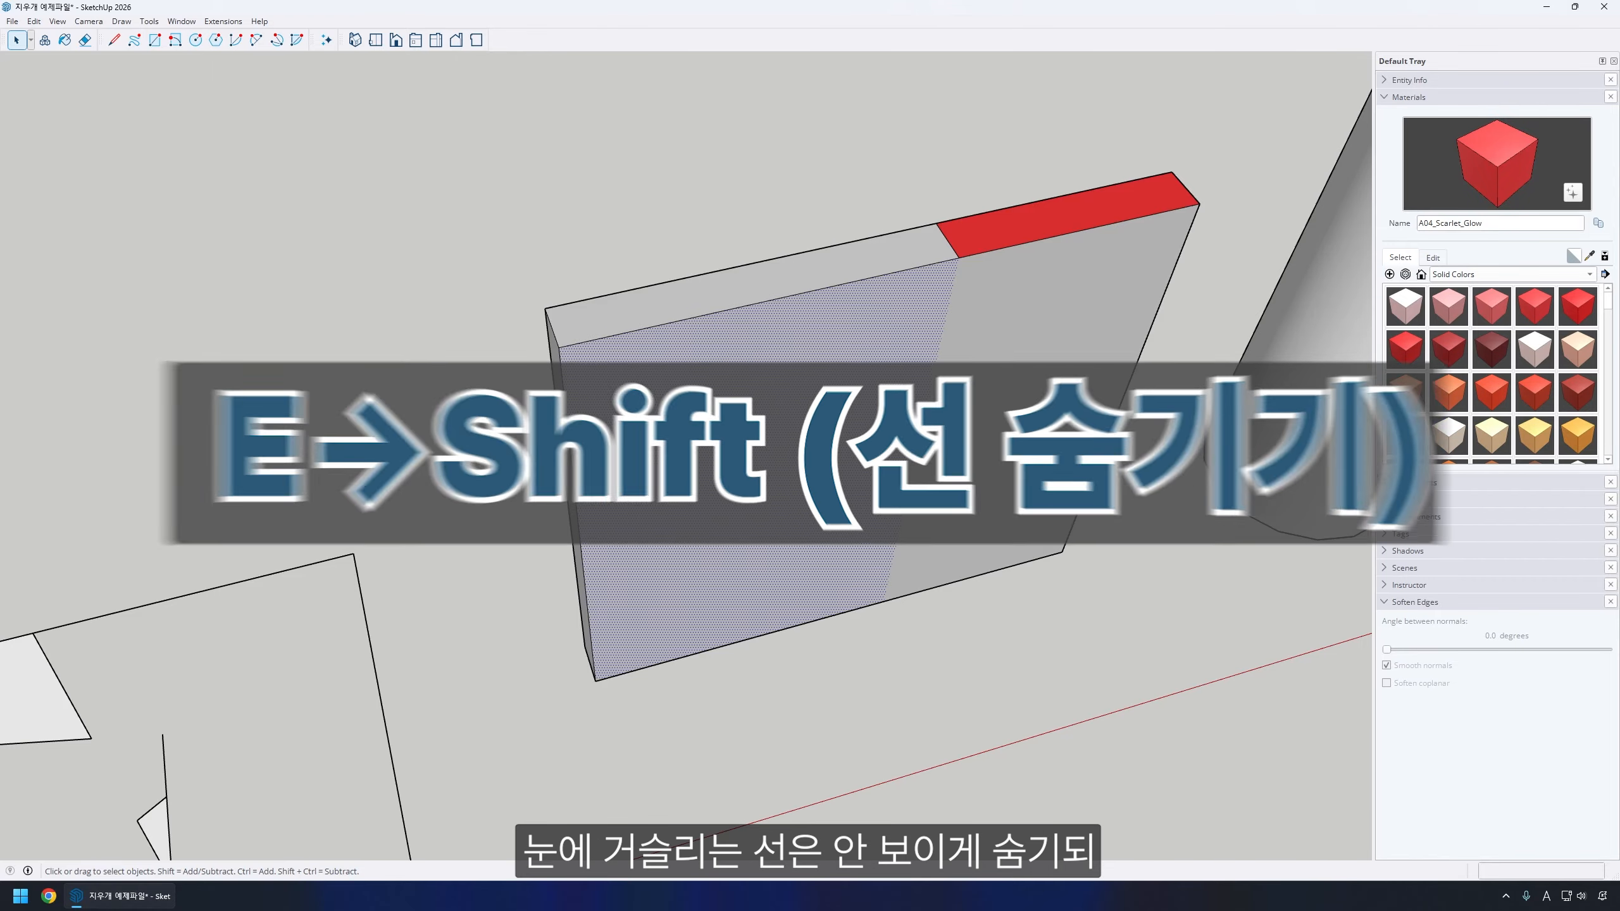
click(952, 386)
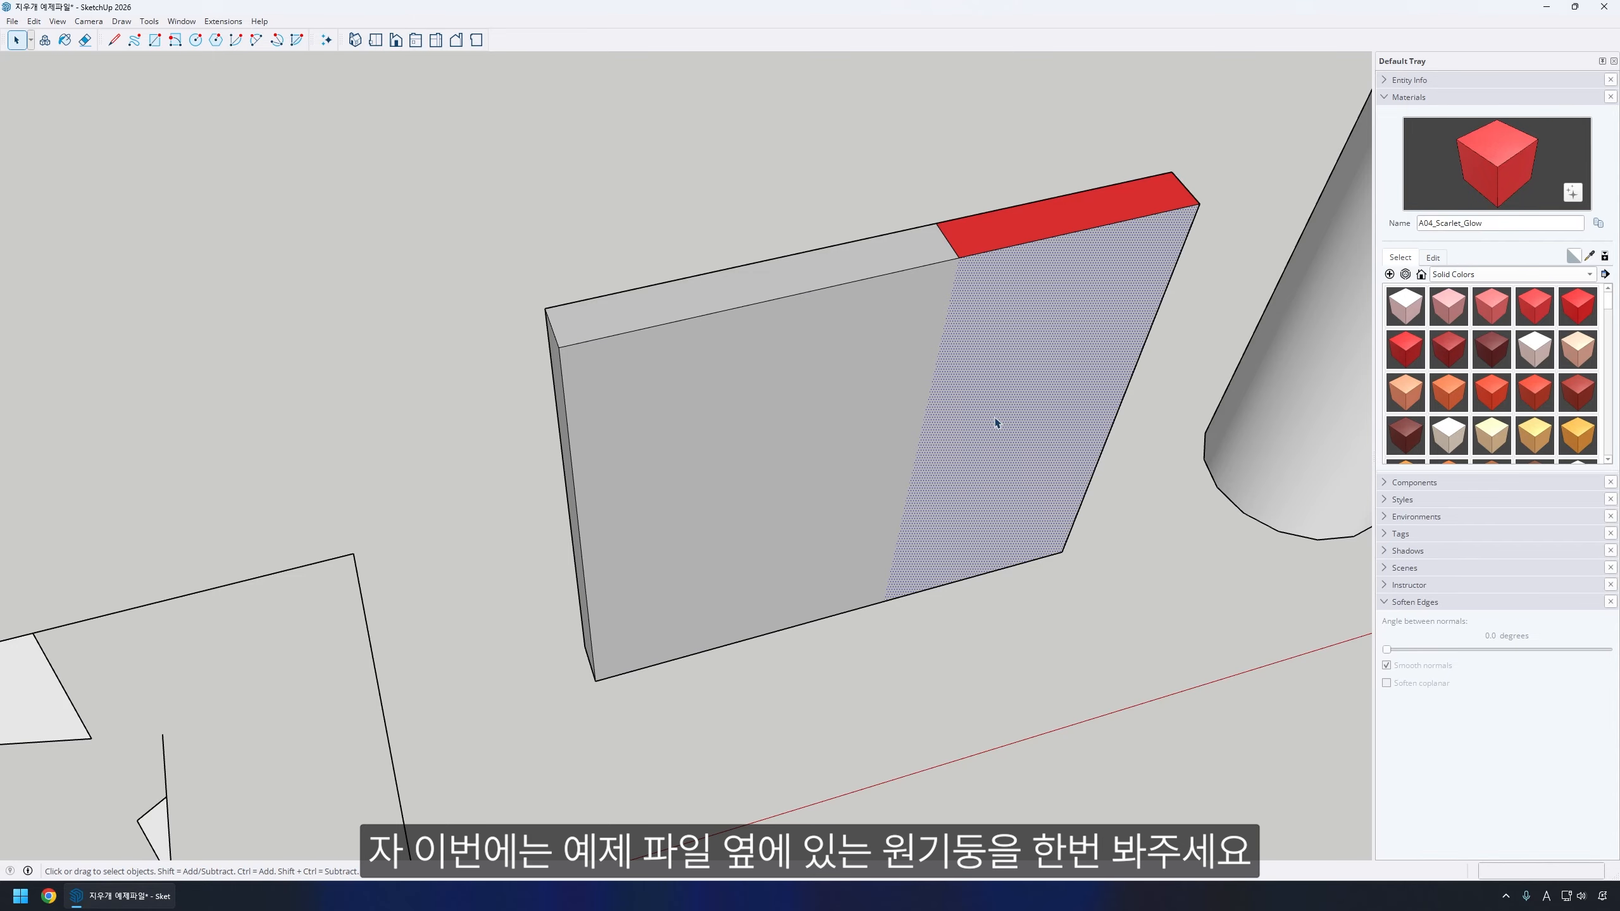
- Examine the smooth cylinder's top outline and side surface, and compare them with the neighbouring faceted cylinders
shift+middle_drag(1157, 428, 552, 563)
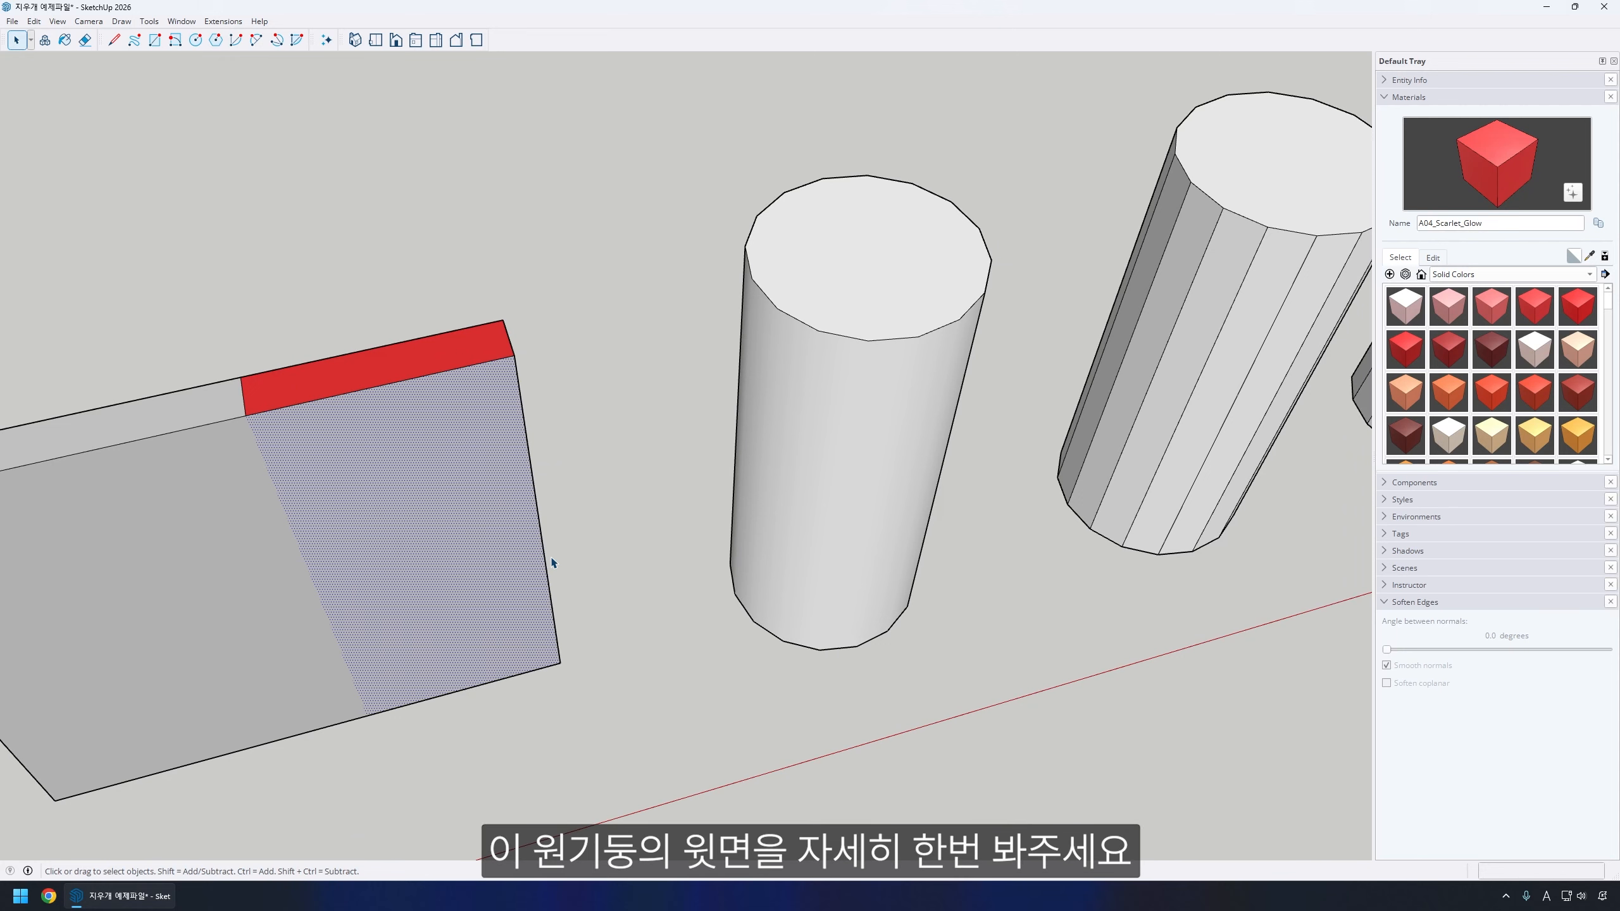
scroll(933, 289, up, 5)
shift+middle_drag(933, 289, 886, 336)
click(852, 336)
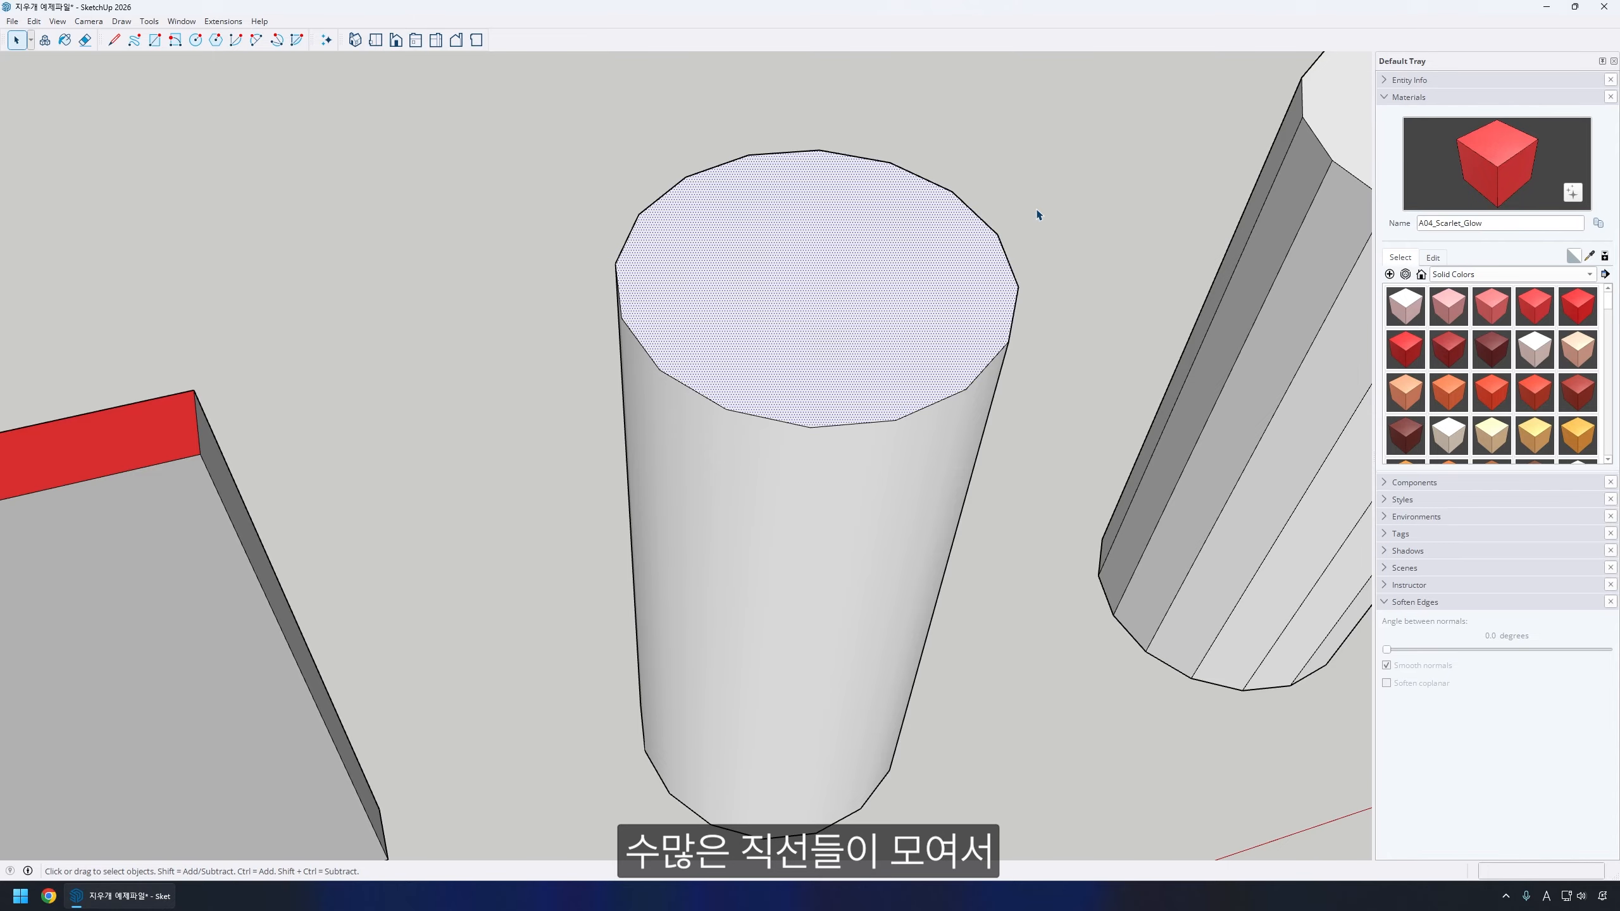
scroll(1020, 239, up, 3)
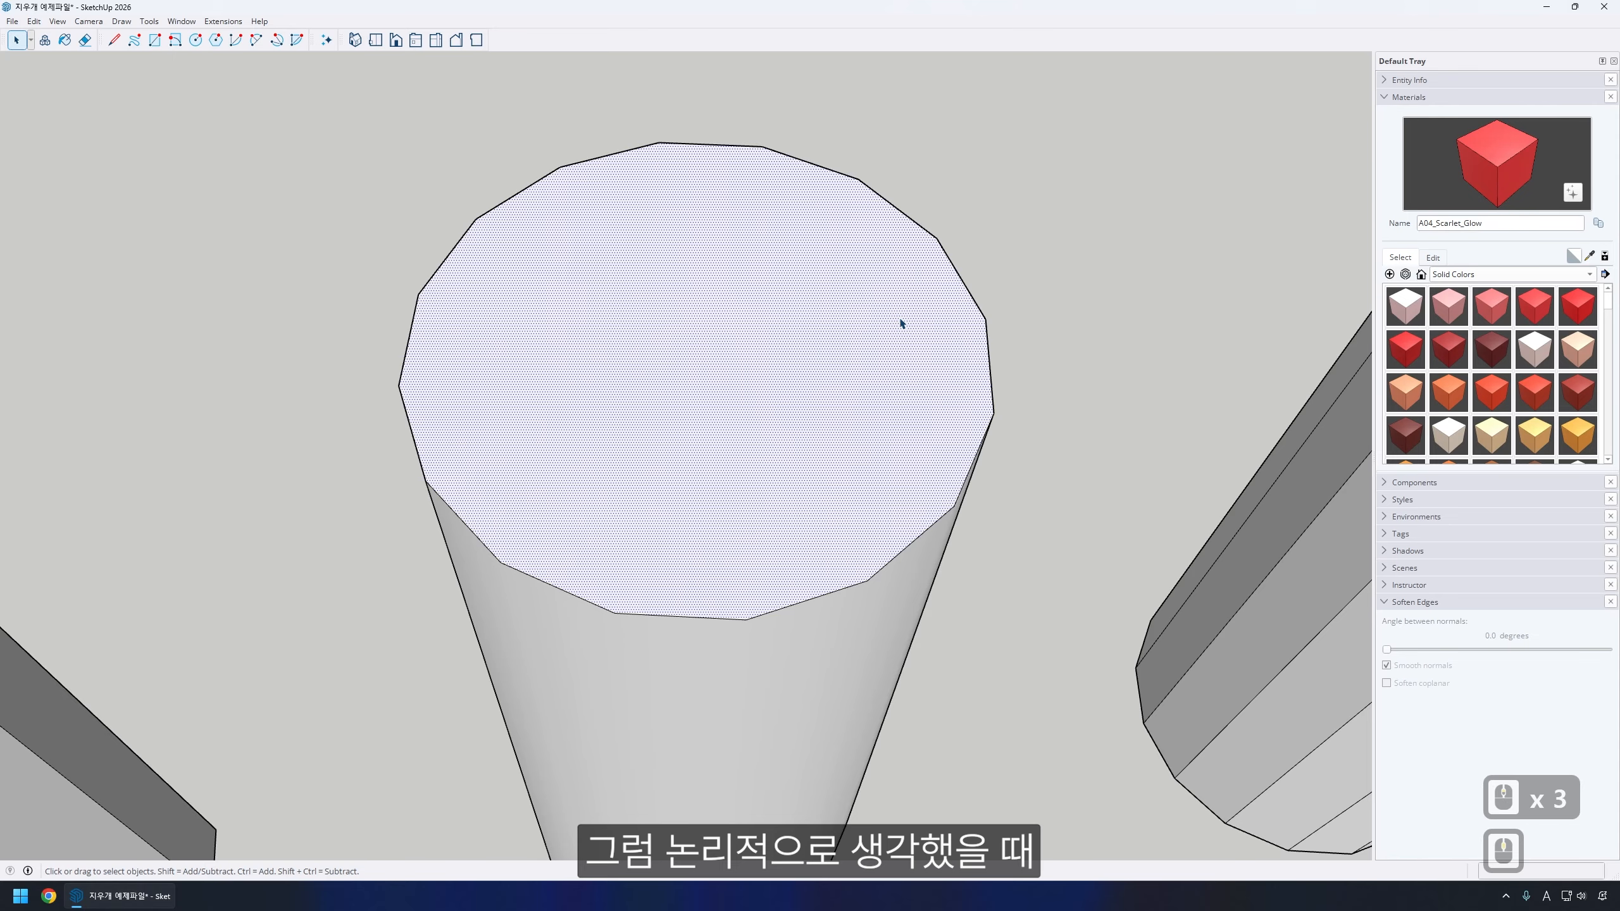
middle_drag(901, 323, 876, 259)
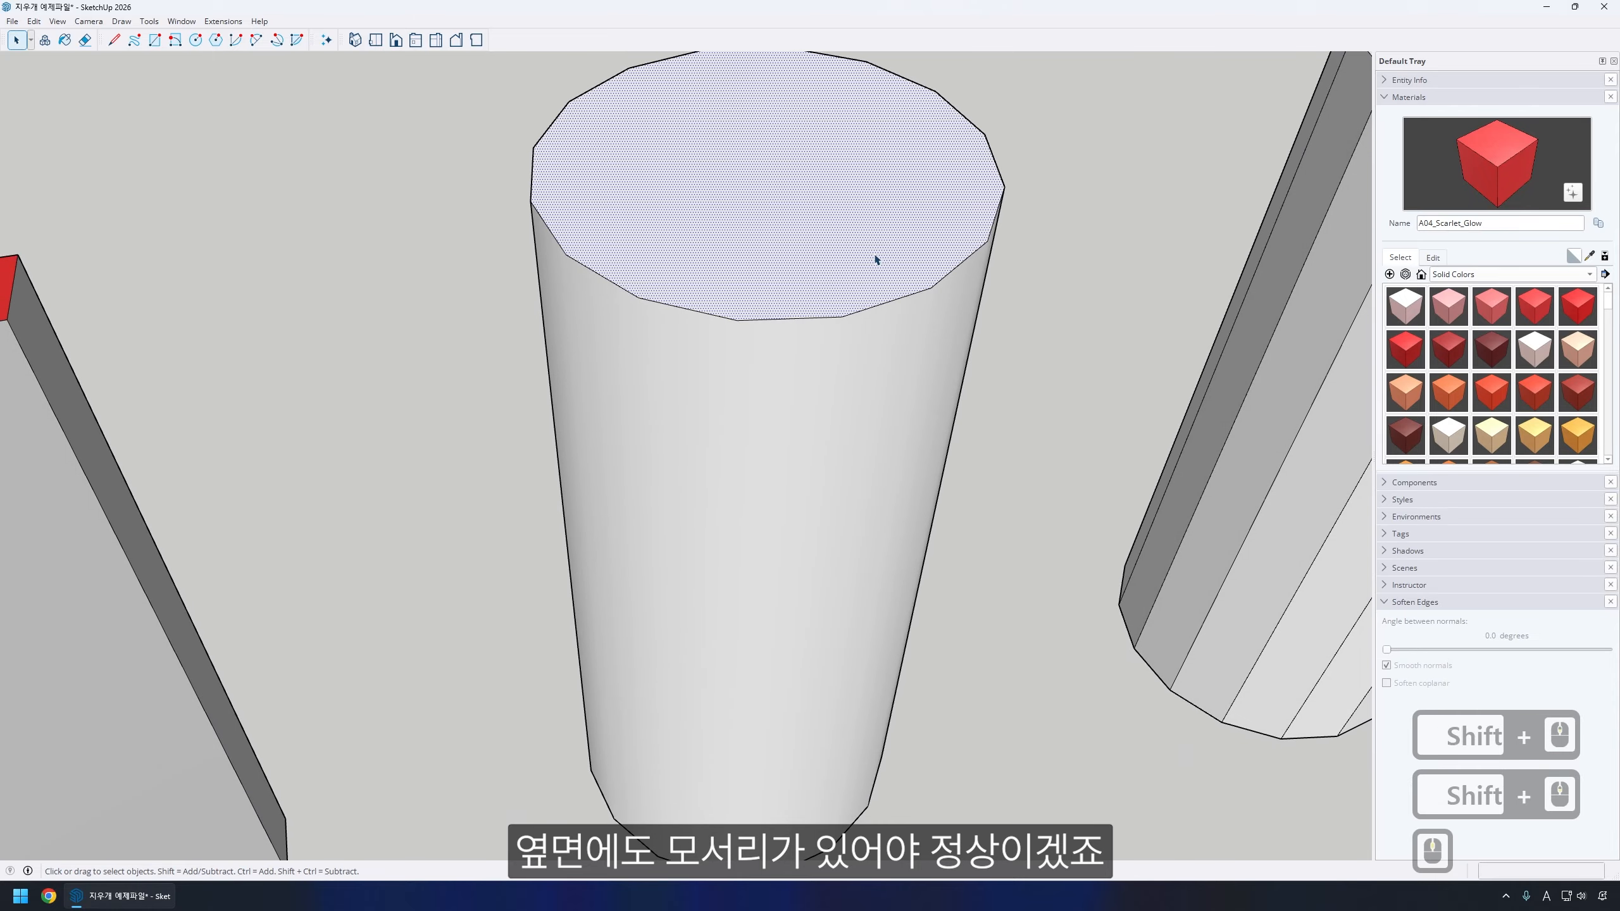
scroll(876, 259, down, 2)
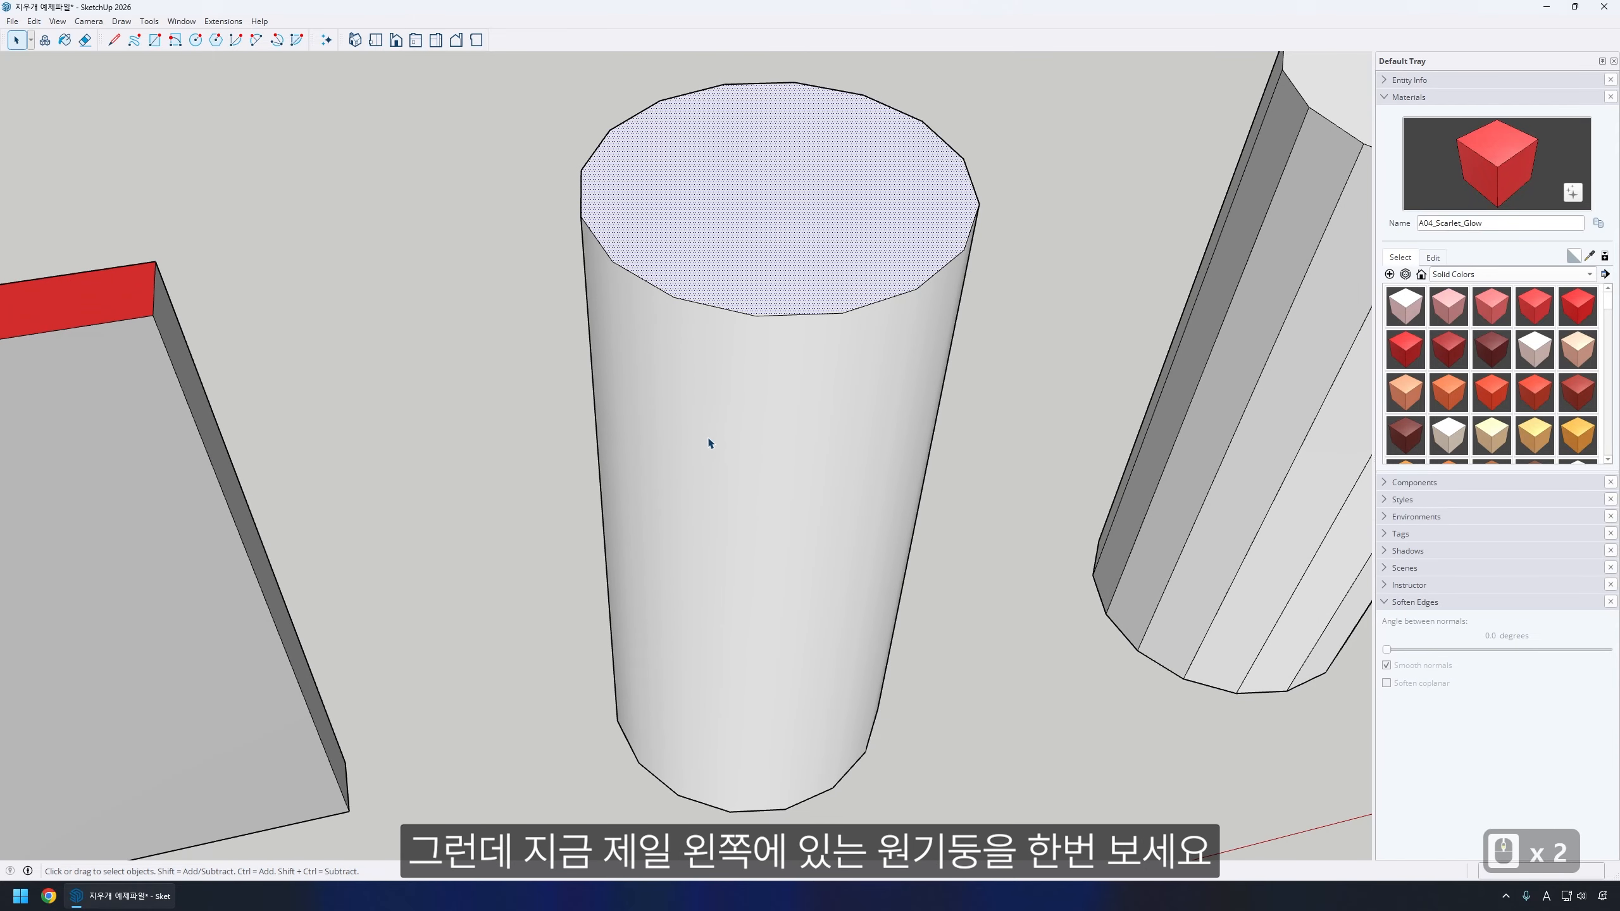
scroll(710, 443, down, 5)
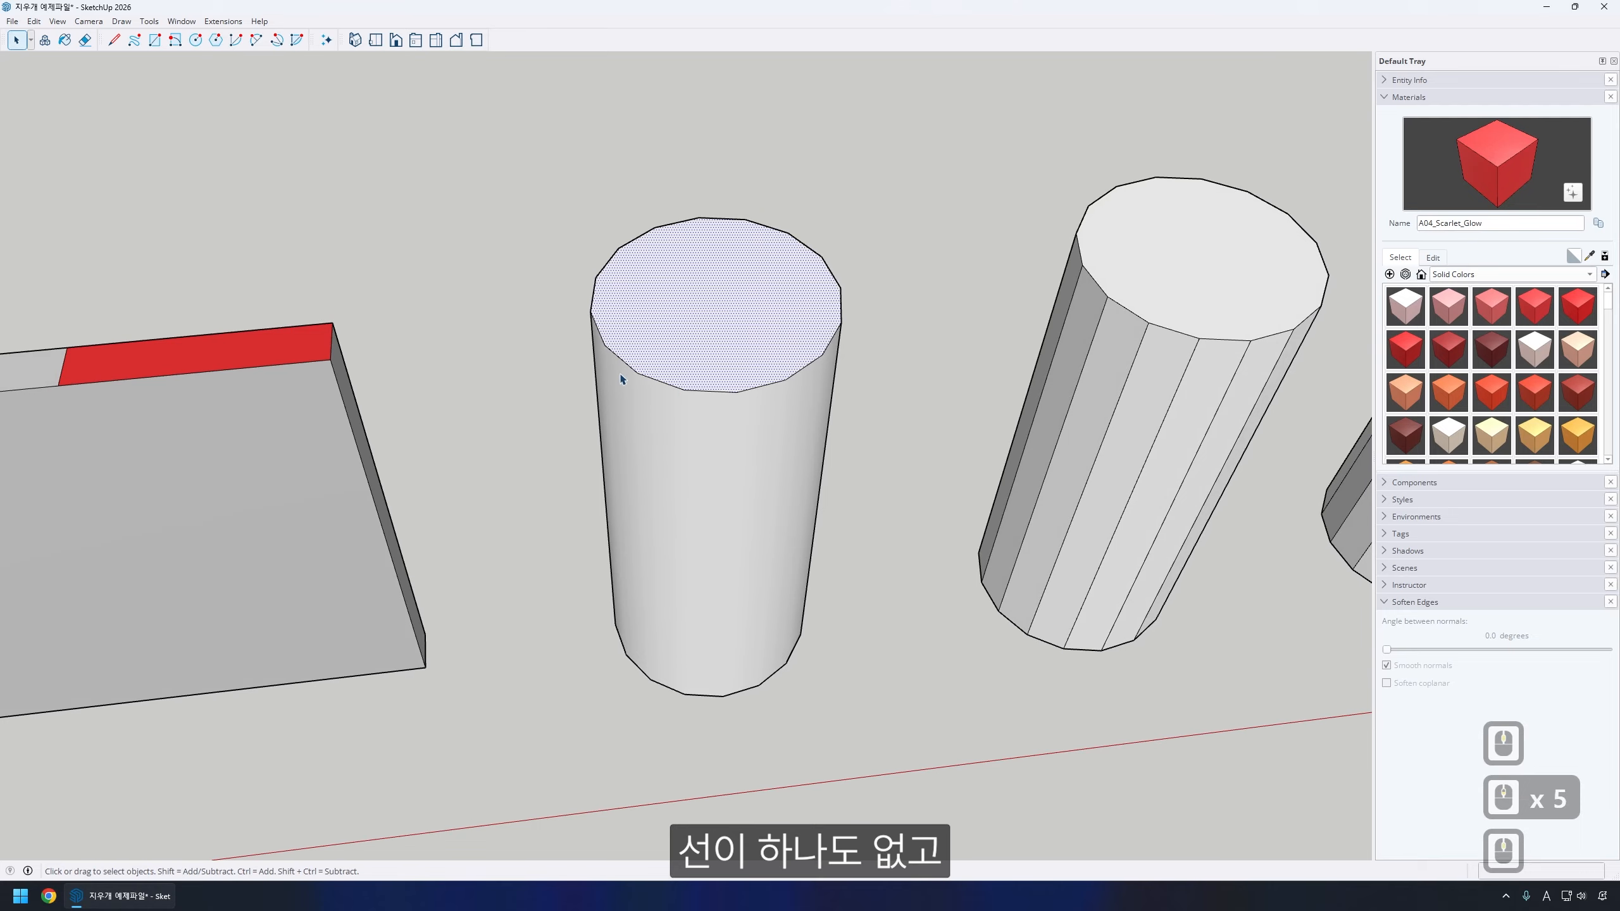
middle_drag(670, 462, 822, 464)
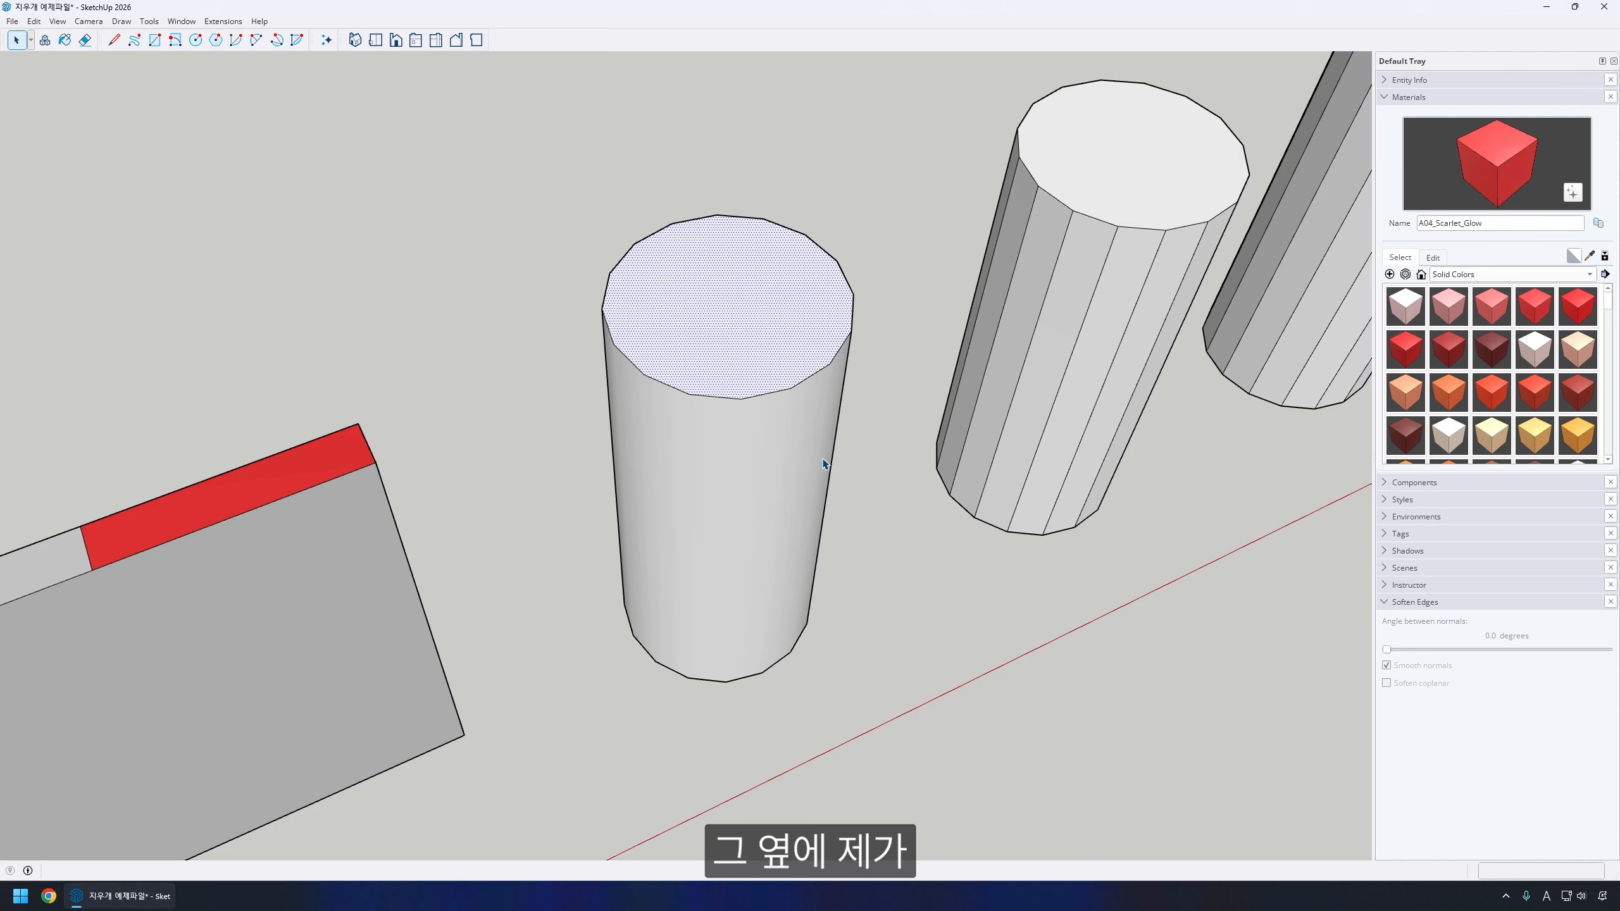
shift+middle_drag(1183, 420, 953, 360)
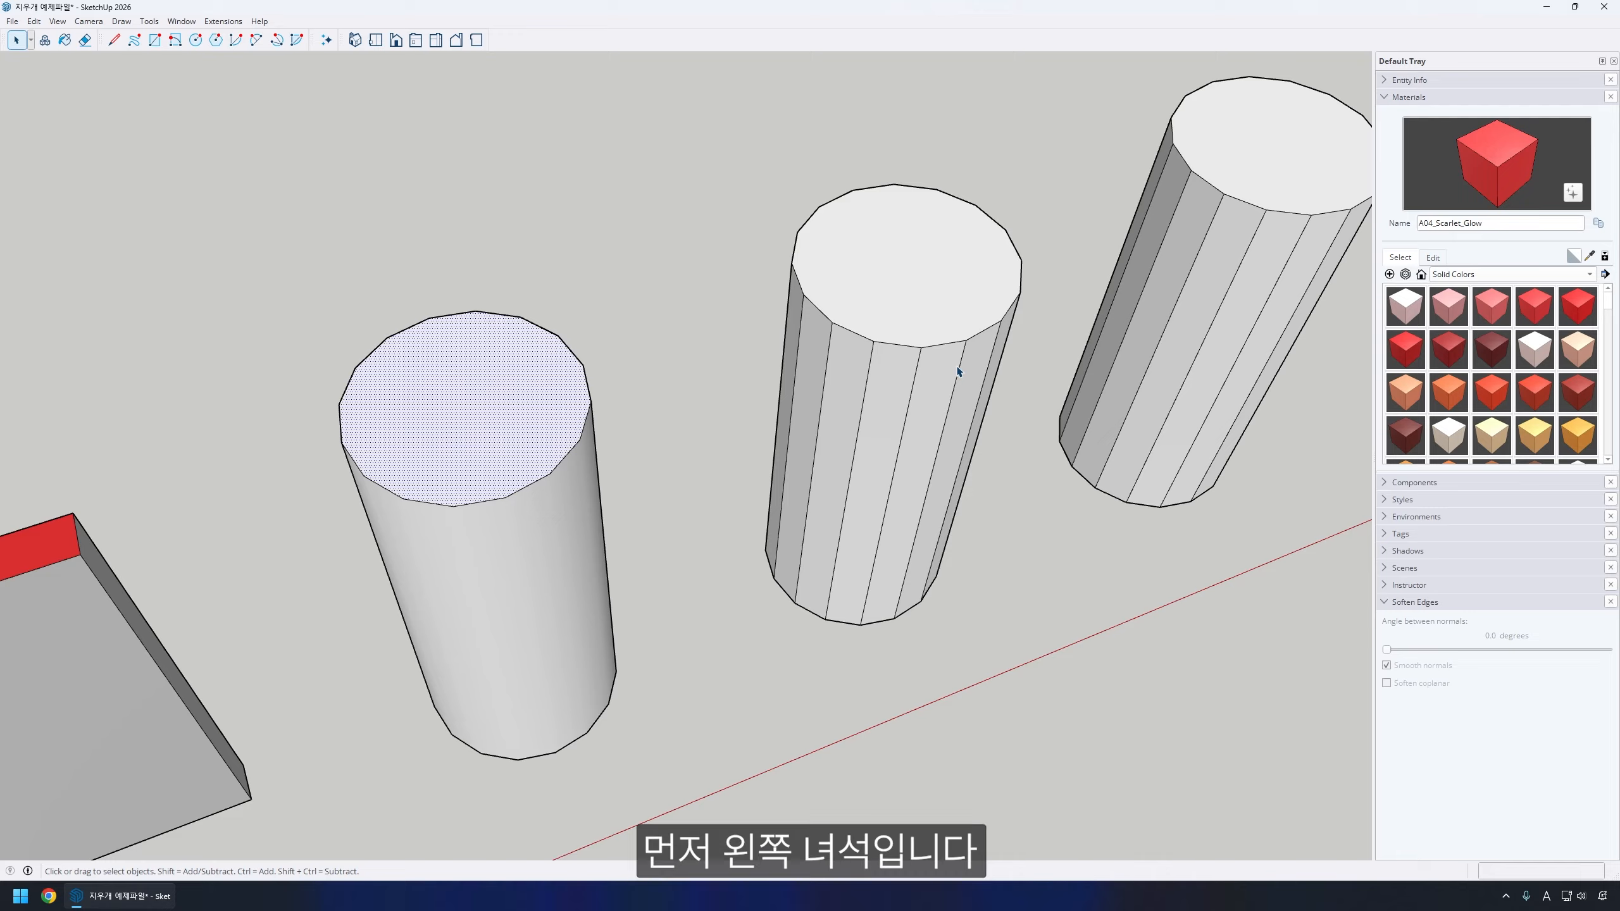
- Soften and smooth the vertical side edges all around the middle cylinder with the Eraser's Soften/Smooth mode
key(e)
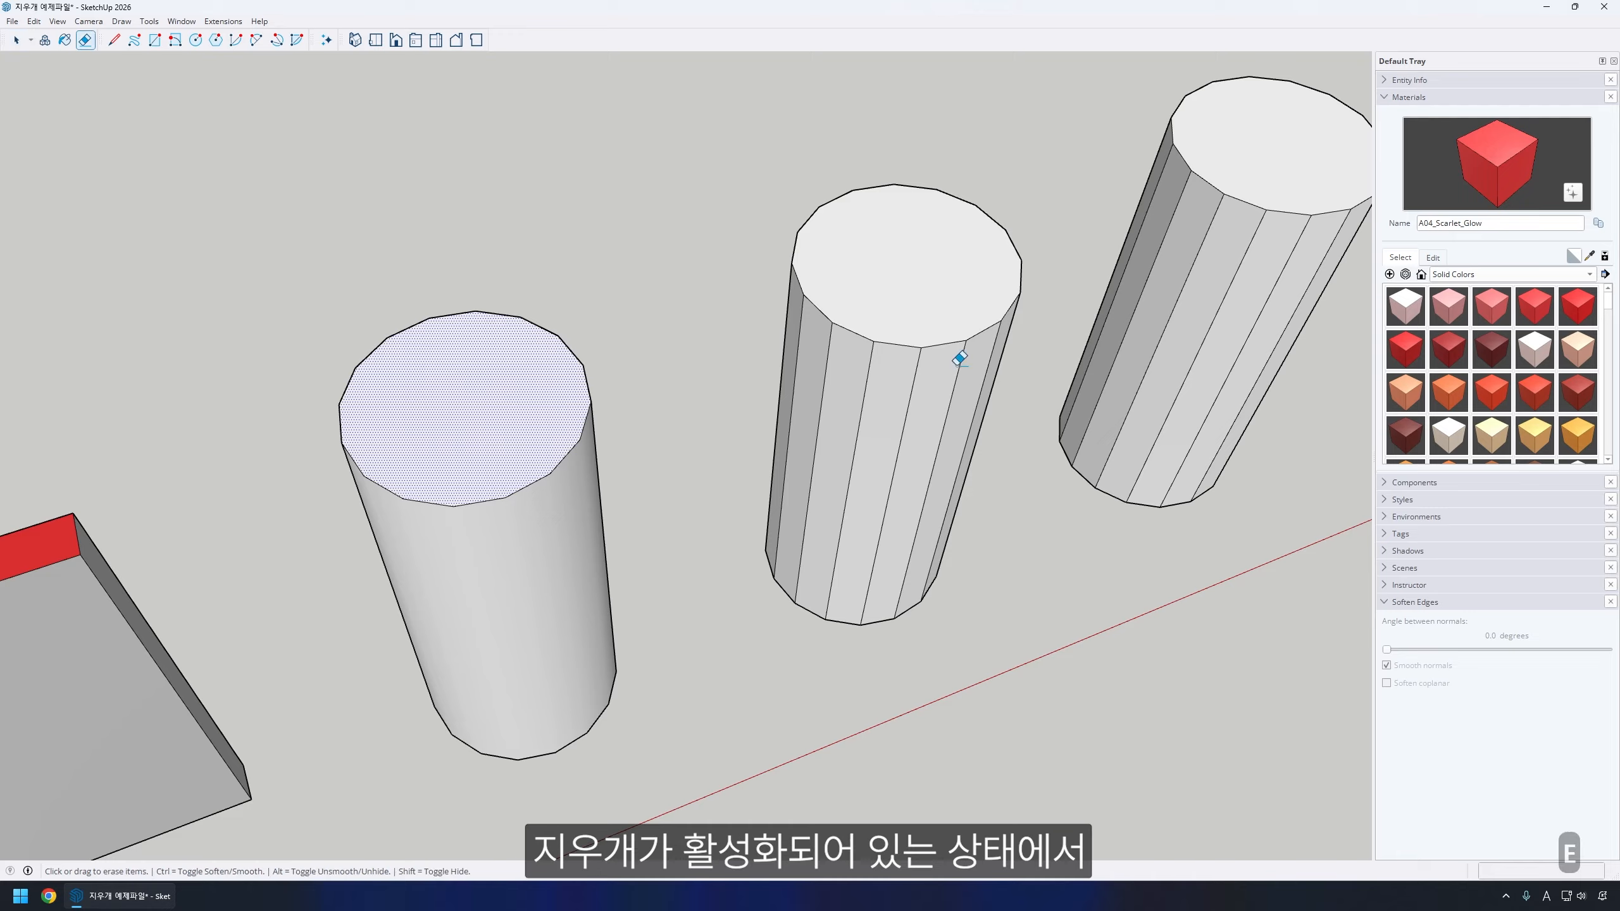
key(ctrl)
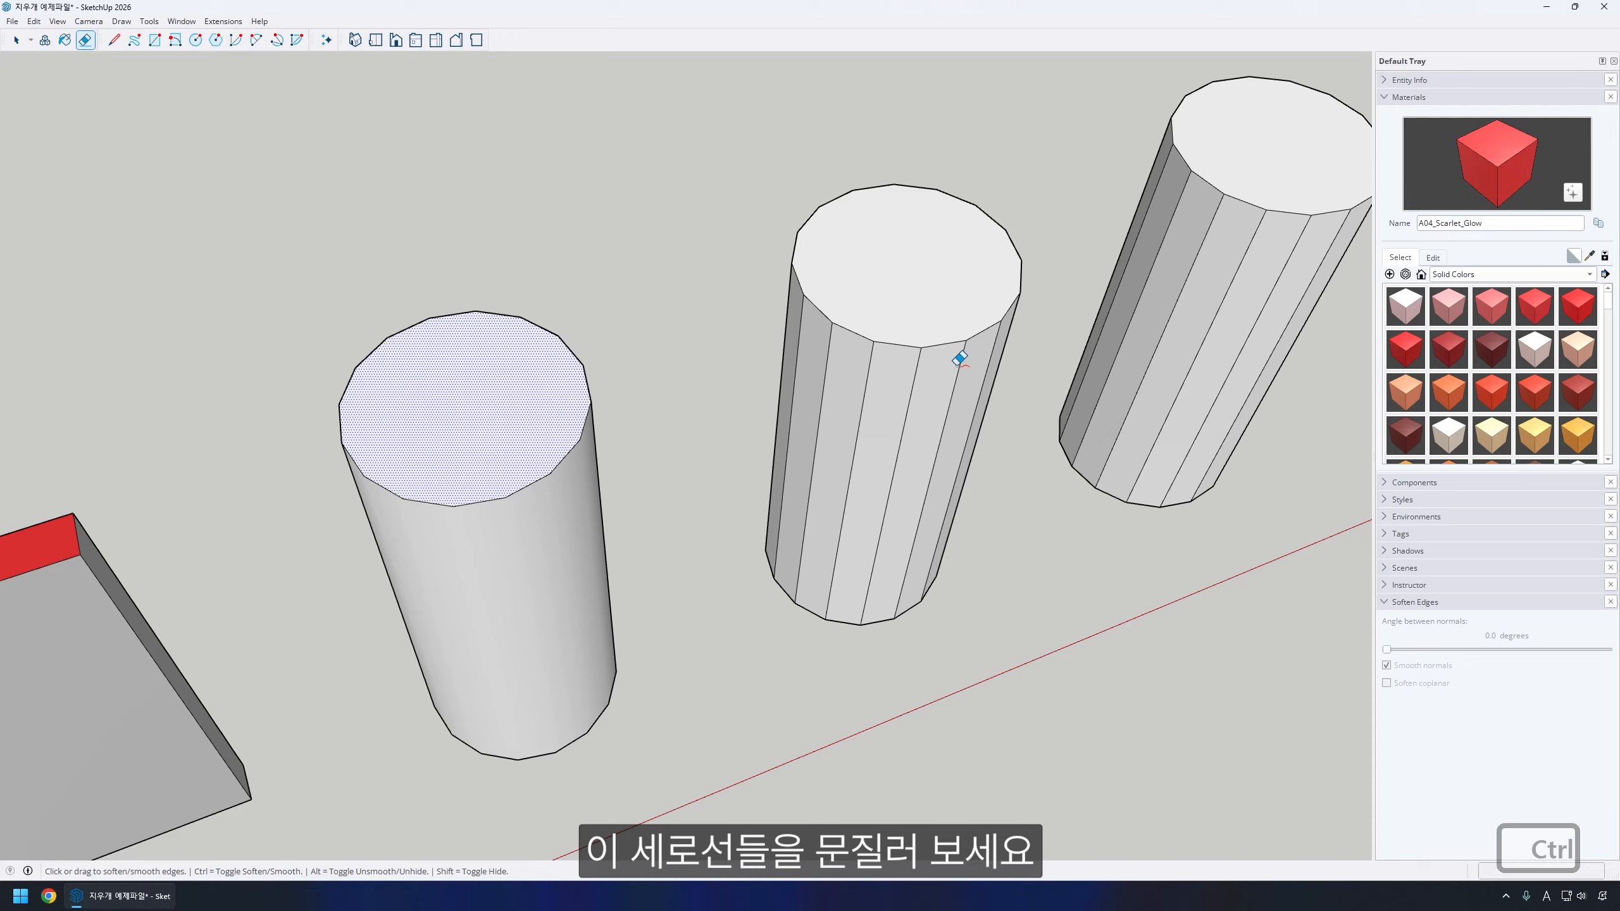
ctrl+drag(960, 360, 810, 354)
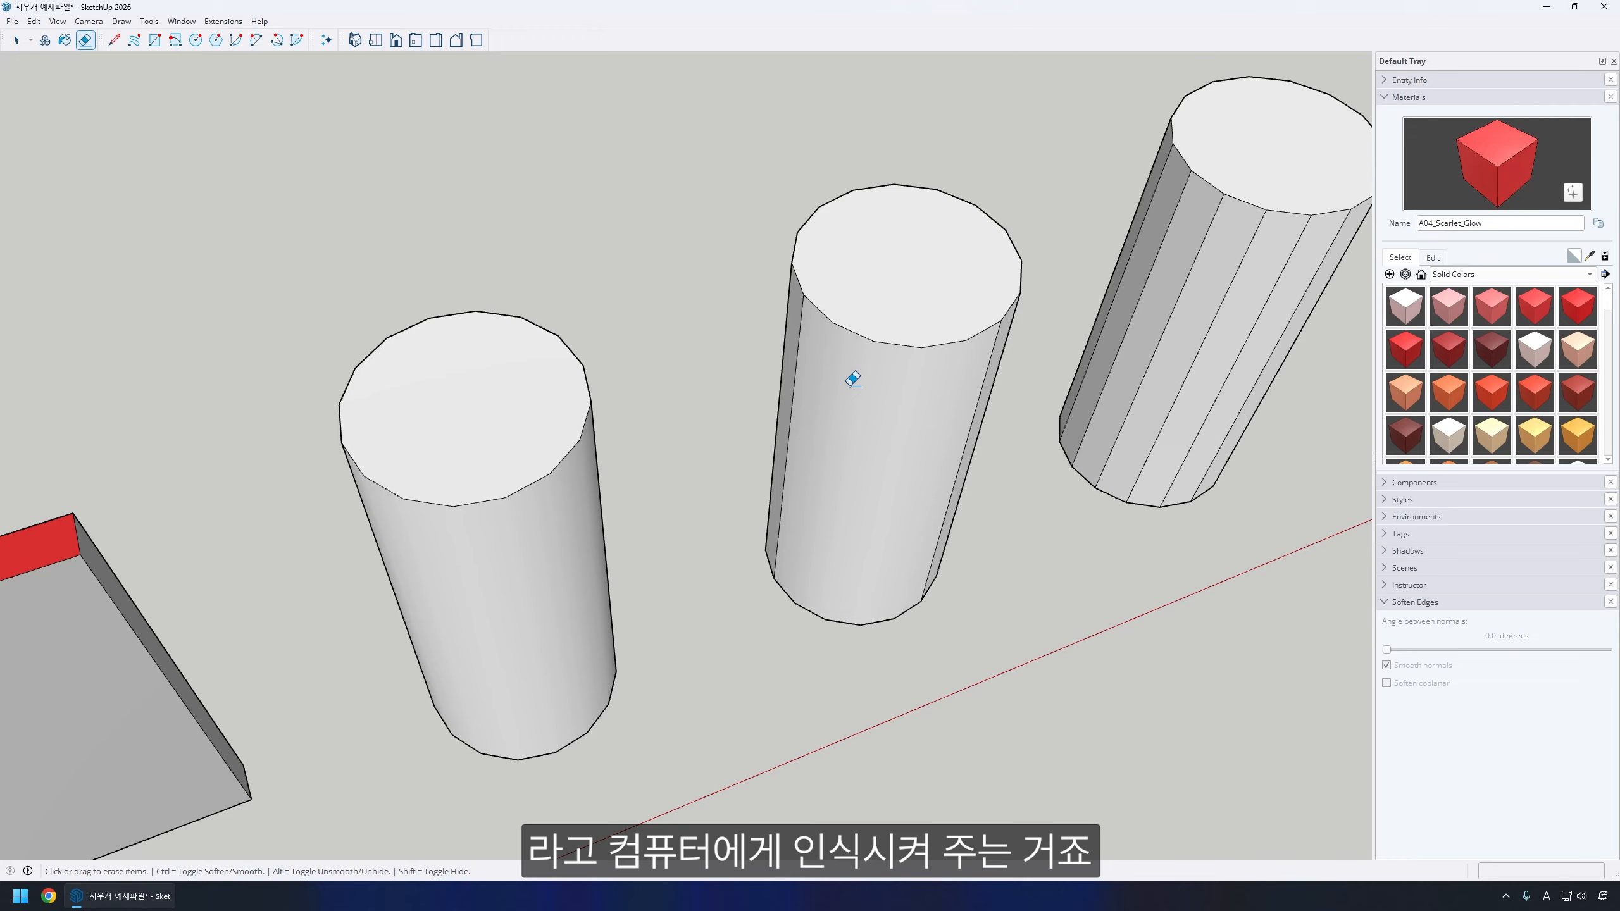
middle_drag(853, 378, 650, 347)
mouse_move(968, 531)
middle_down()
mouse_move(798, 457)
mouse_move(777, 489)
middle_up()
ctrl+drag(789, 494, 944, 462)
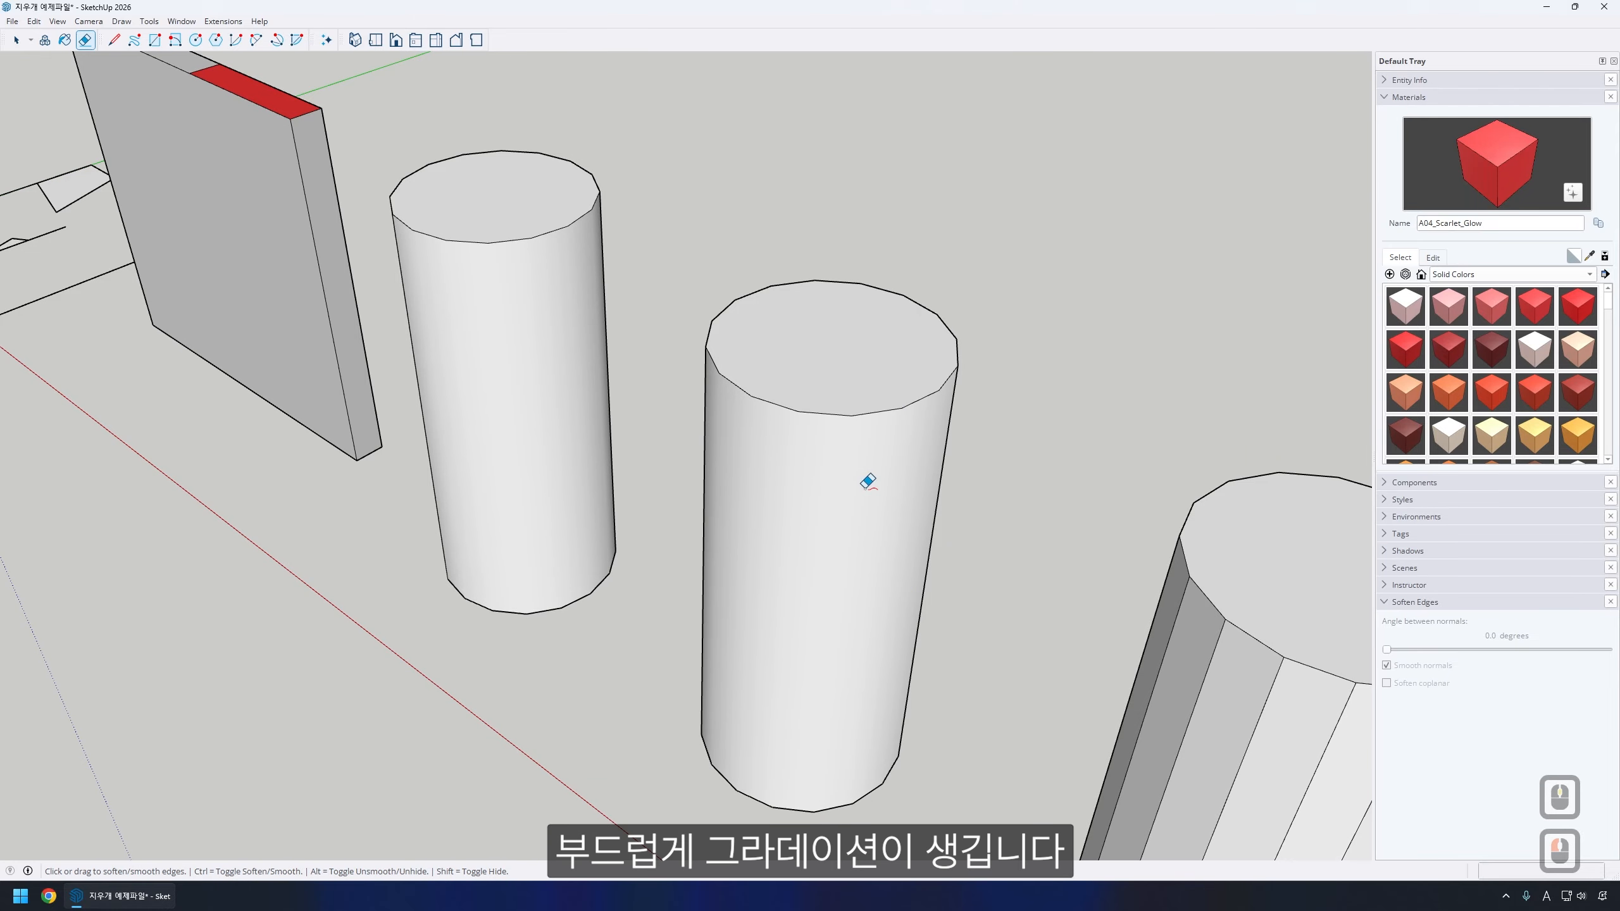
- Hide the third cylinder's vertical side edges with the Eraser's Hide mode and compare its shading with the softened cylinder
scroll(867, 481, down, 3)
shift+middle_drag(1200, 542, 868, 470)
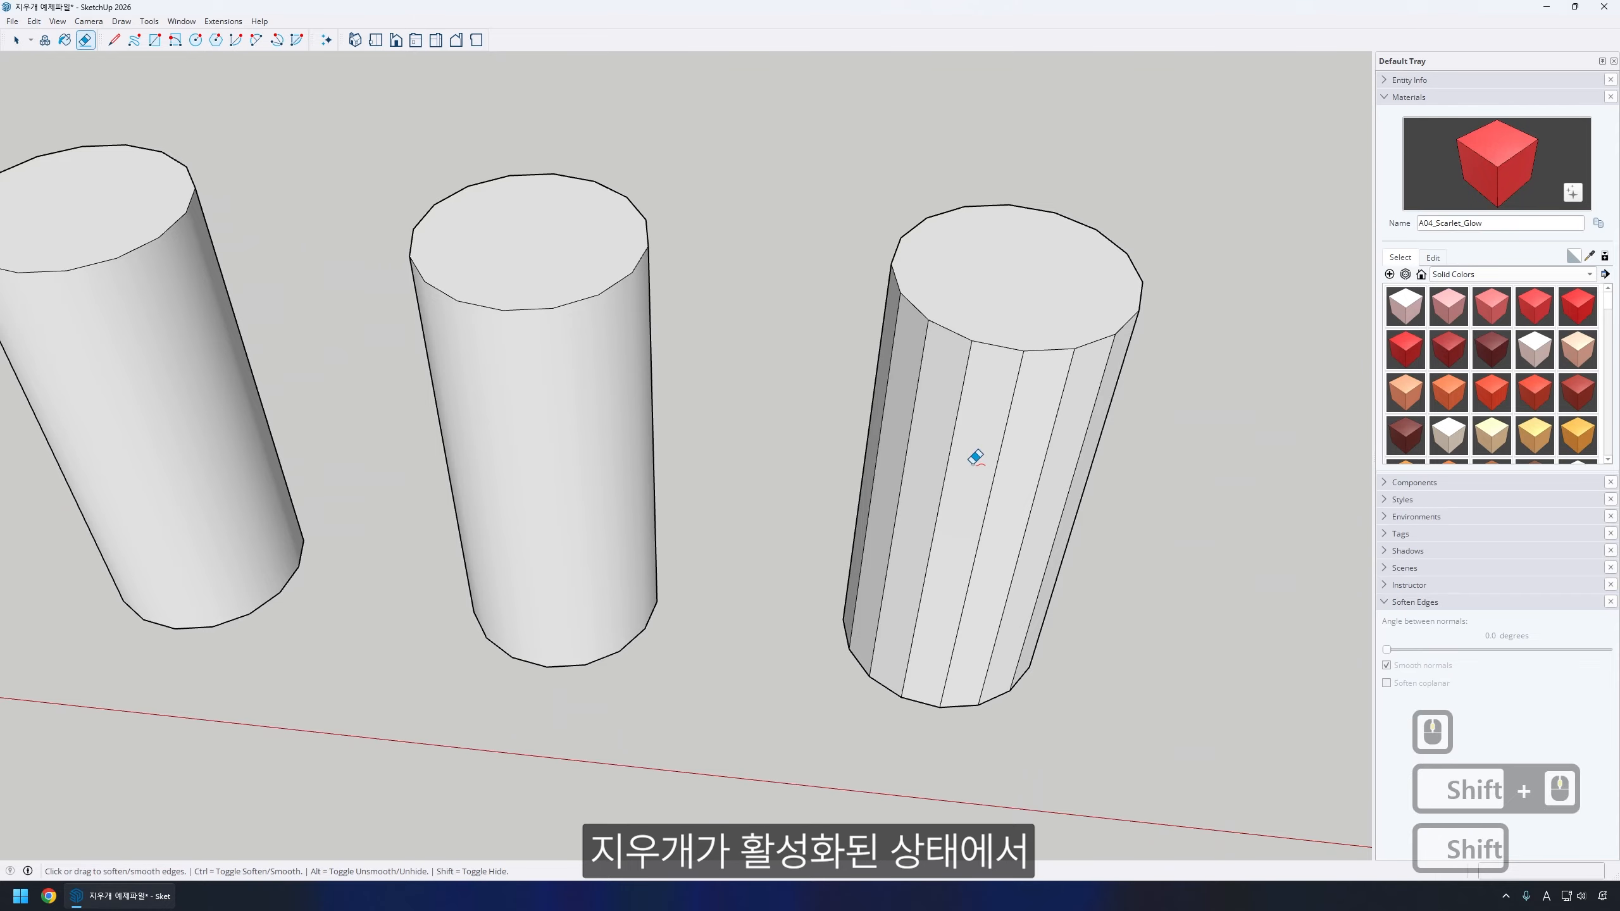
key(shift)
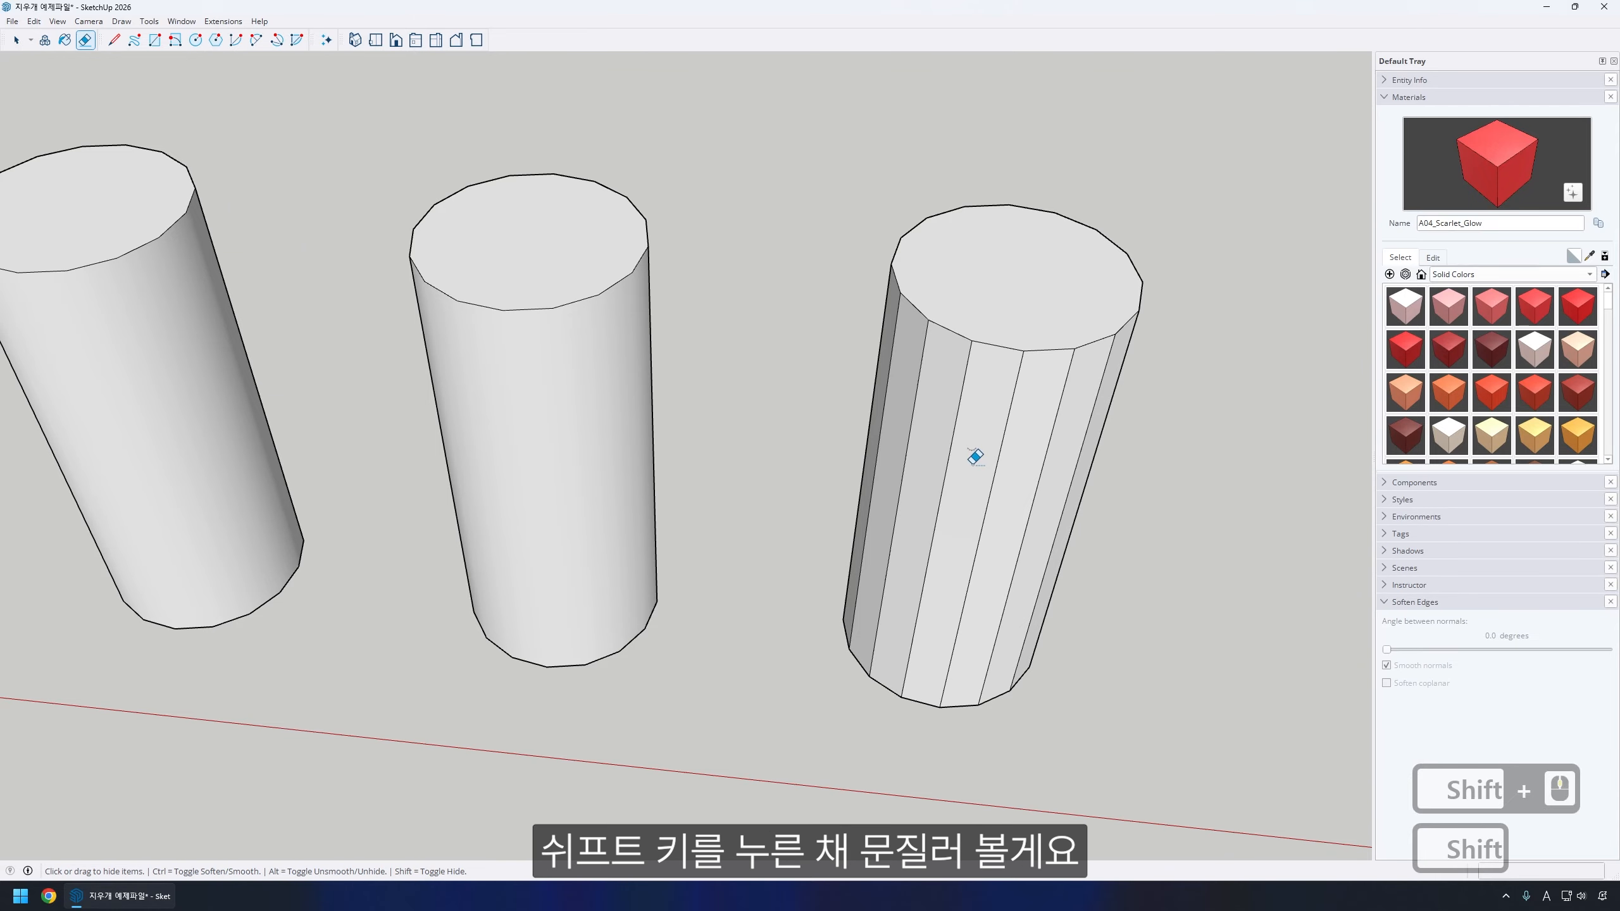
shift+drag(975, 456, 875, 405)
middle_drag(875, 405, 969, 427)
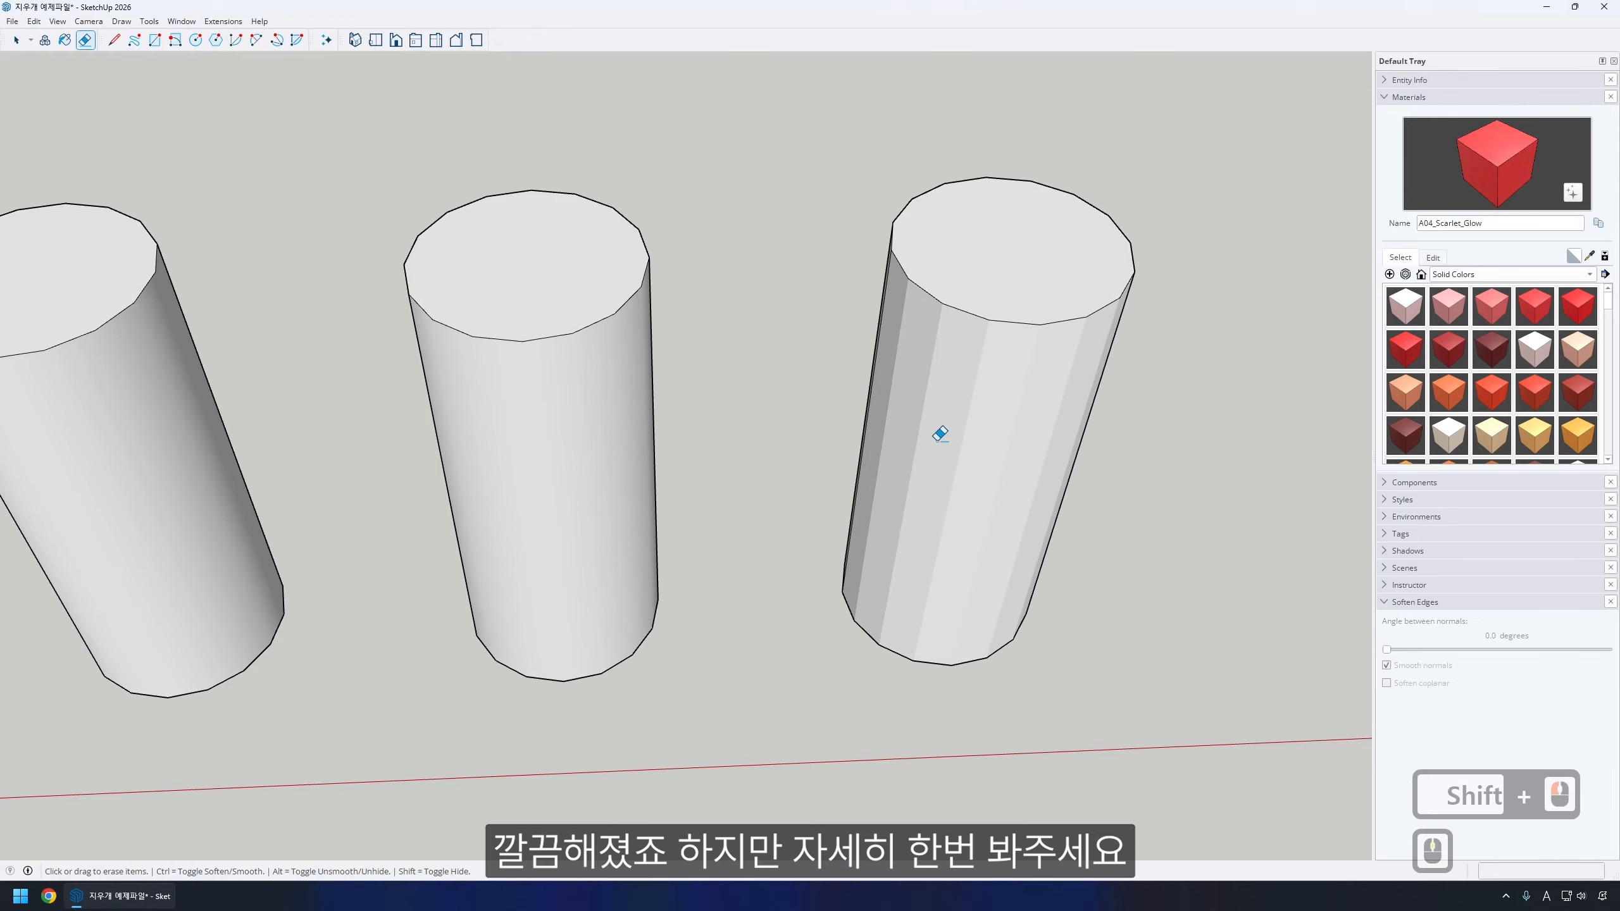
middle_drag(940, 431, 879, 427)
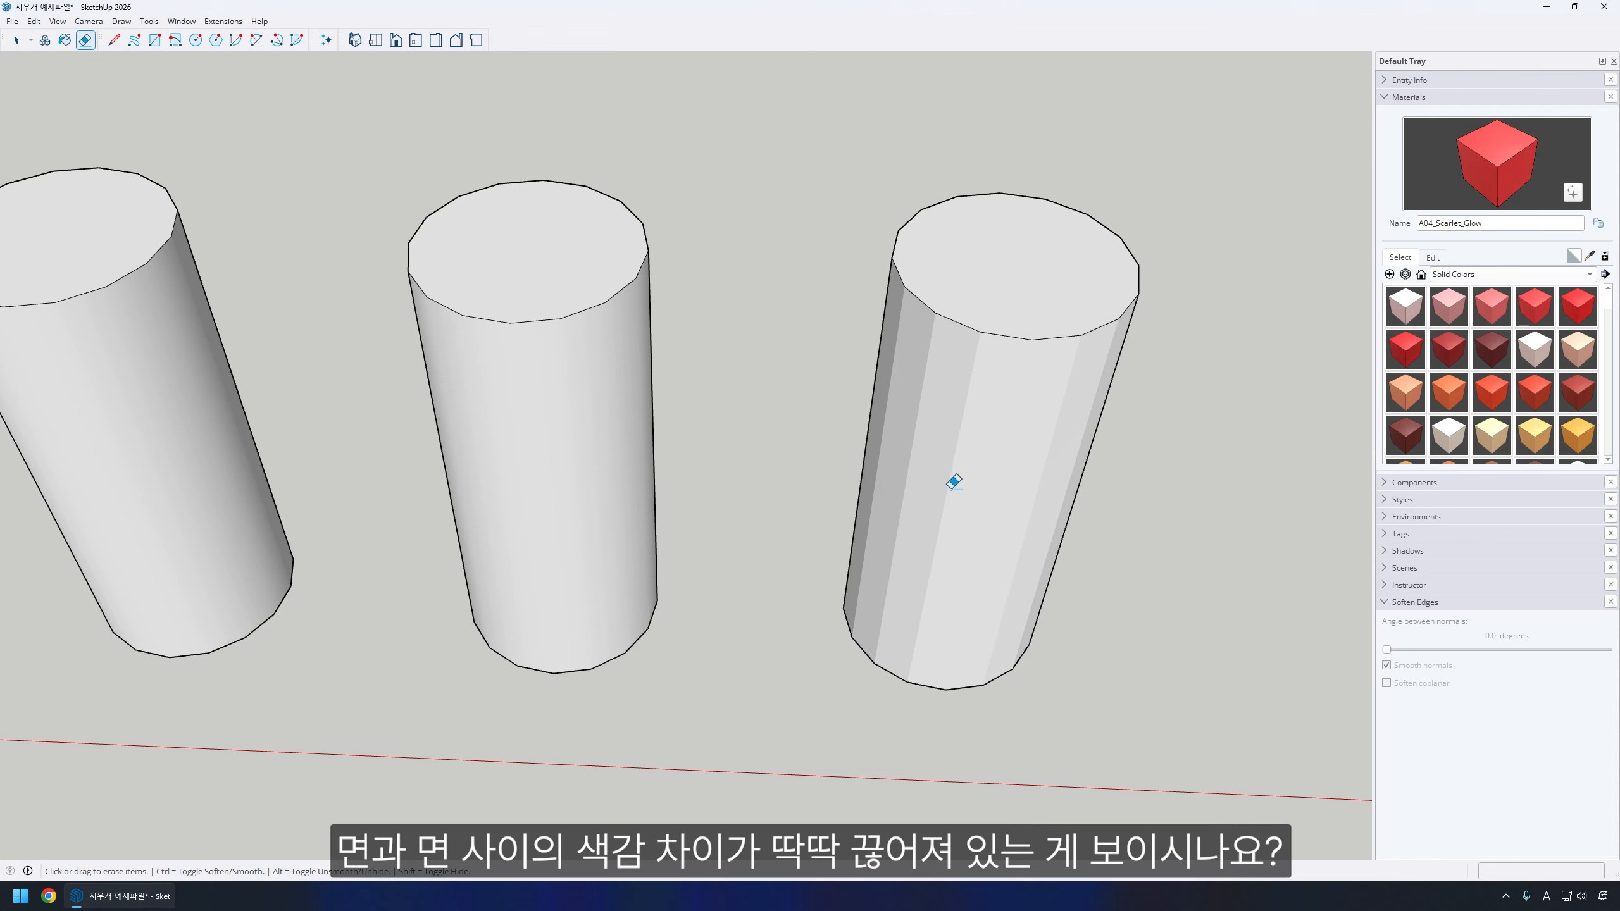
middle_drag(961, 463, 933, 344)
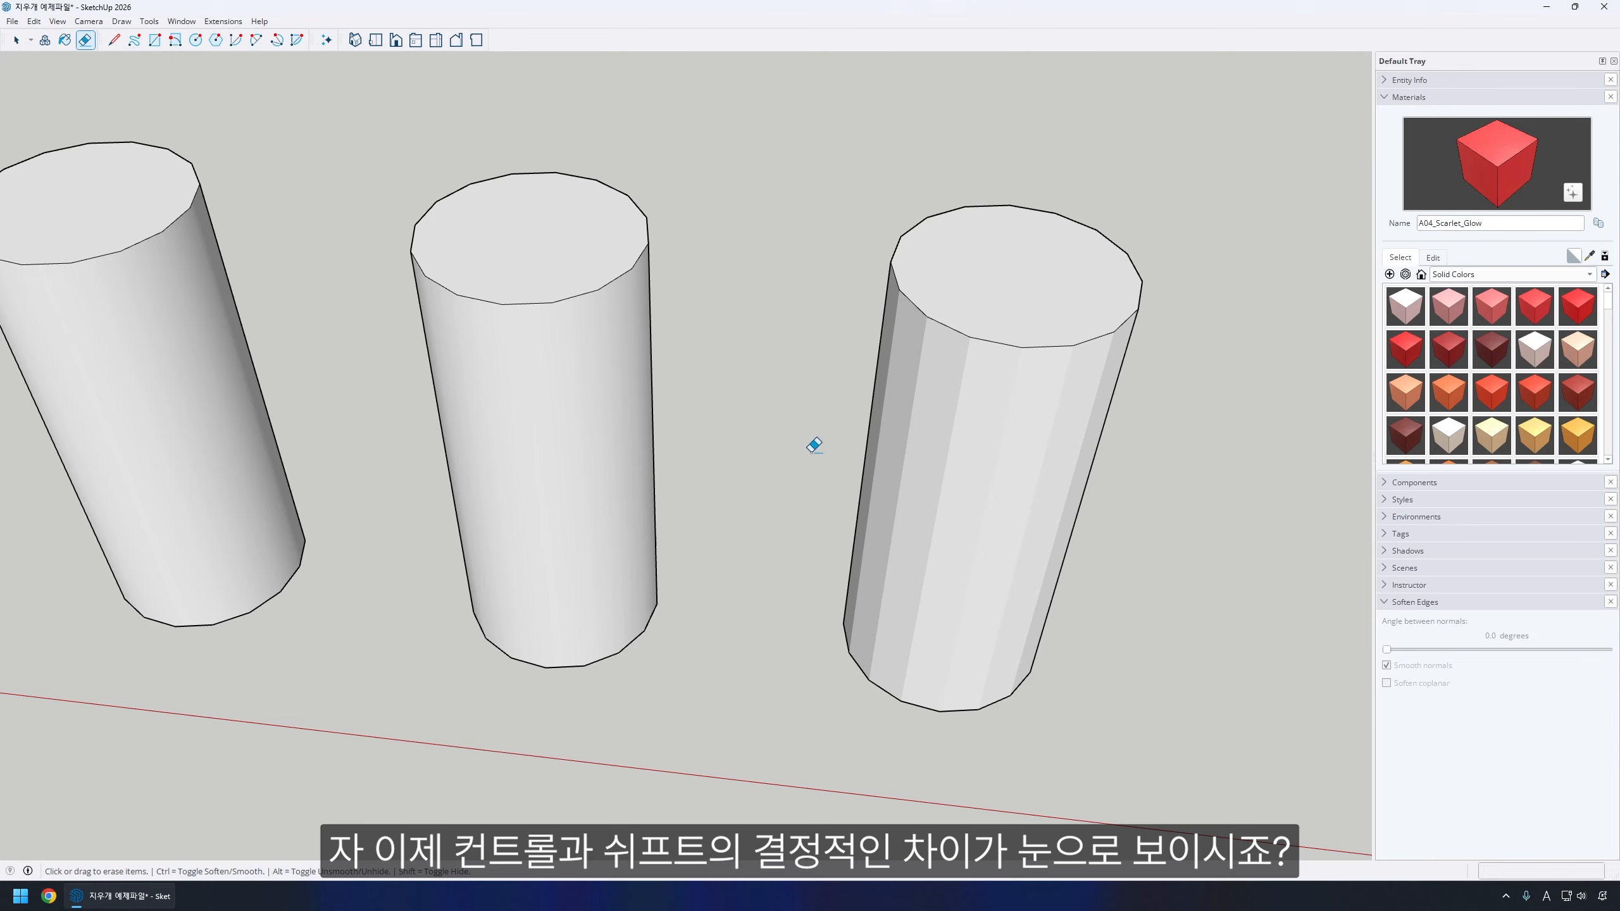
middle_drag(813, 445, 873, 456)
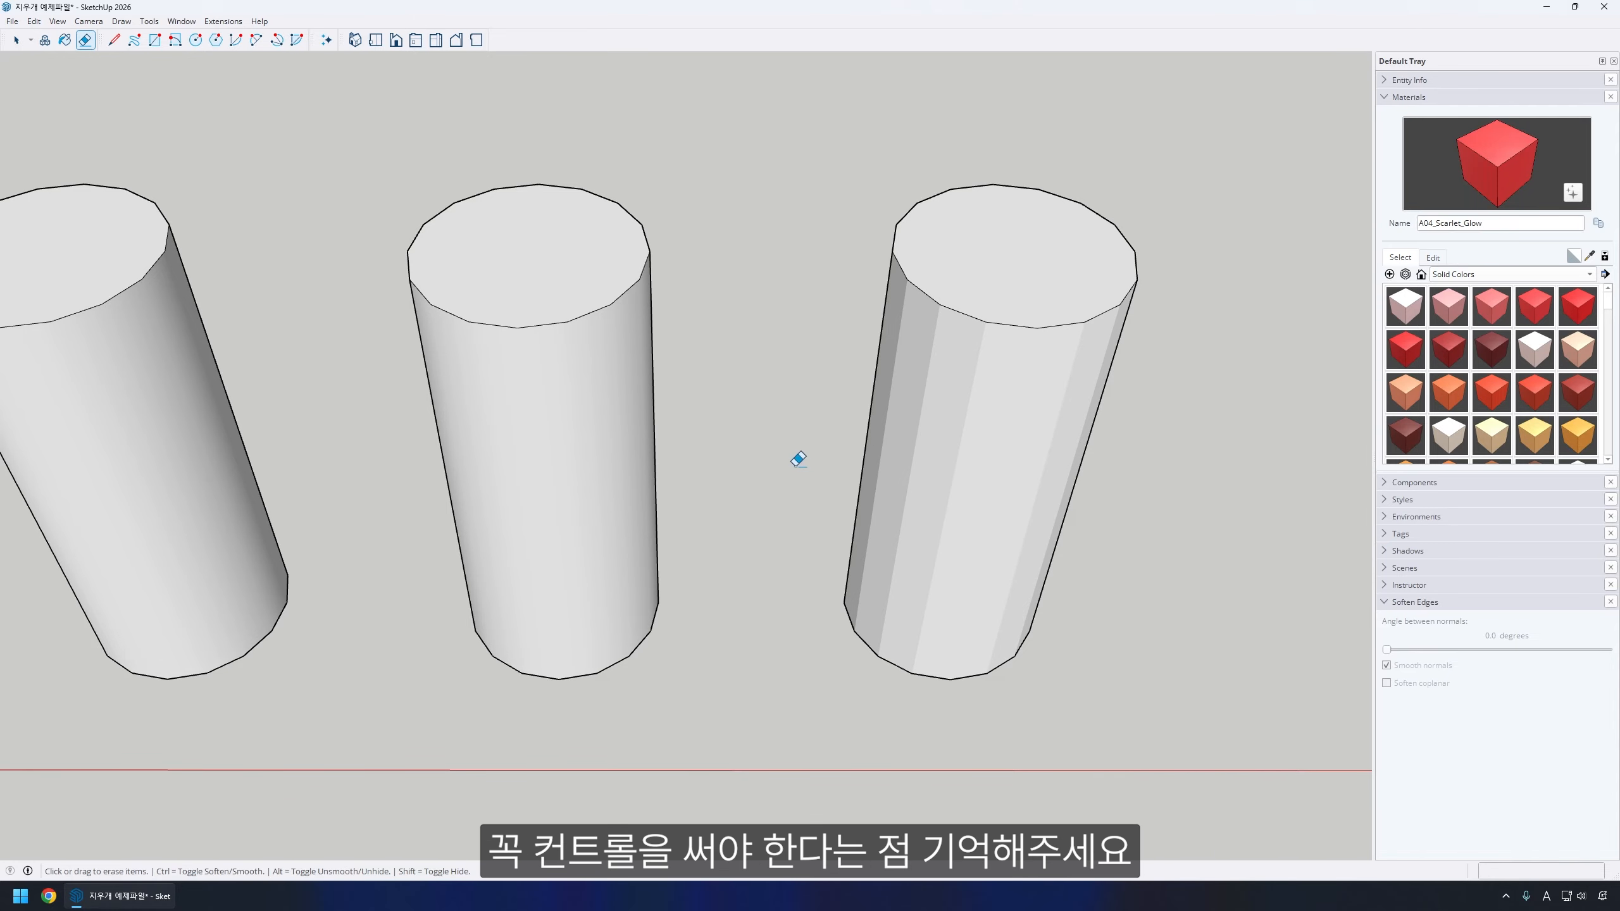
middle_drag(773, 446, 733, 438)
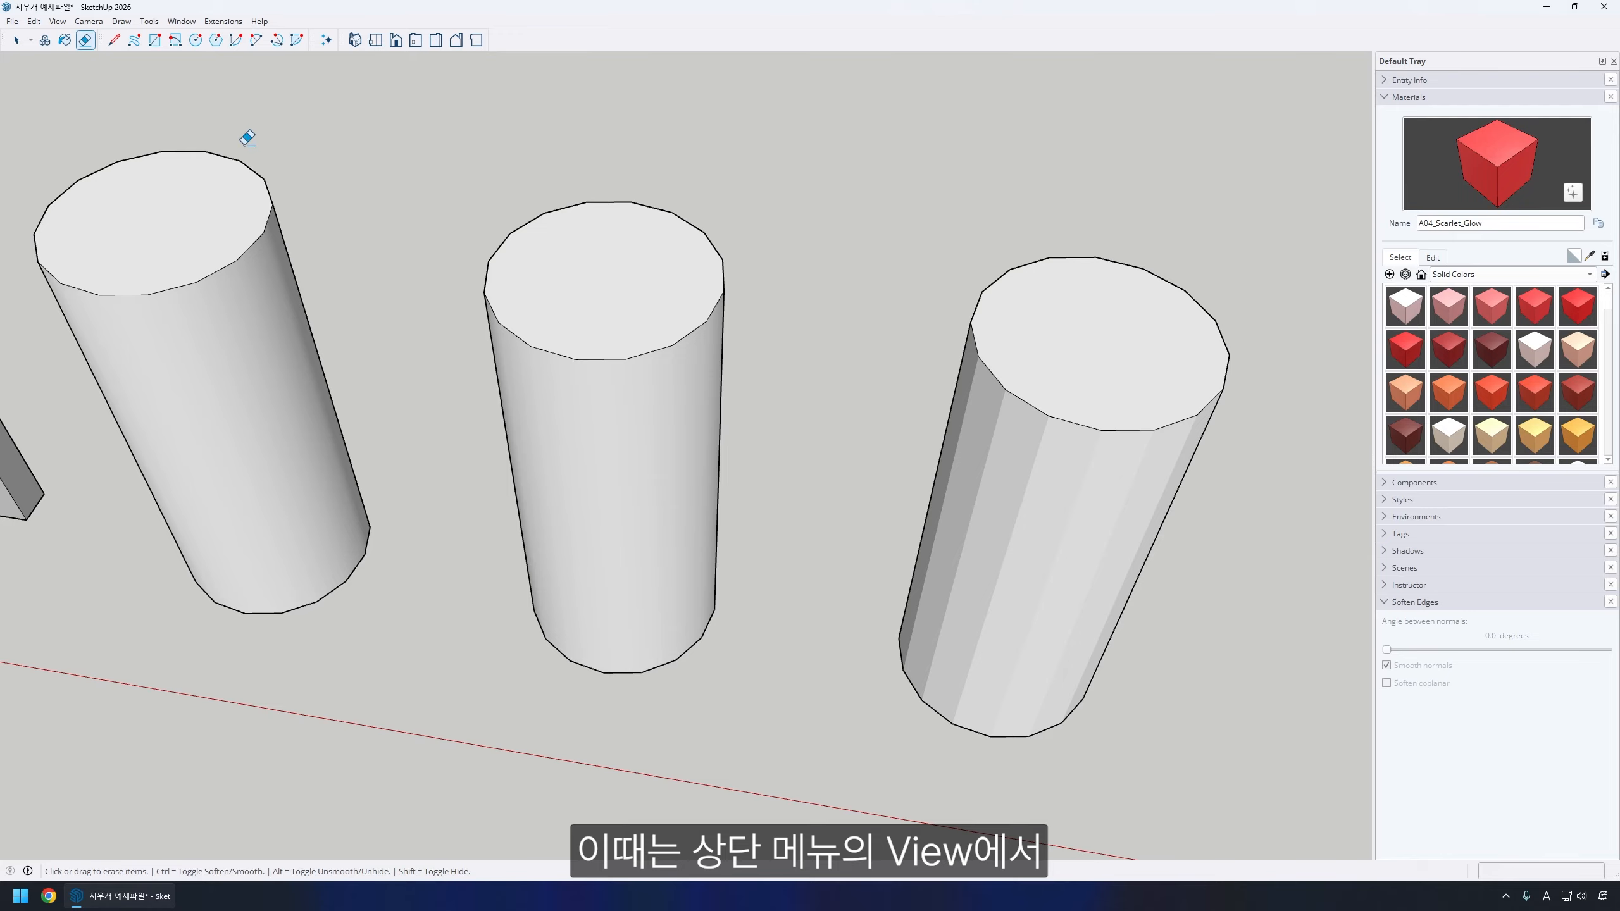
- Turn on Hidden Geometry and compare the softened edges with the hidden edges on the cylinders
click(58, 21)
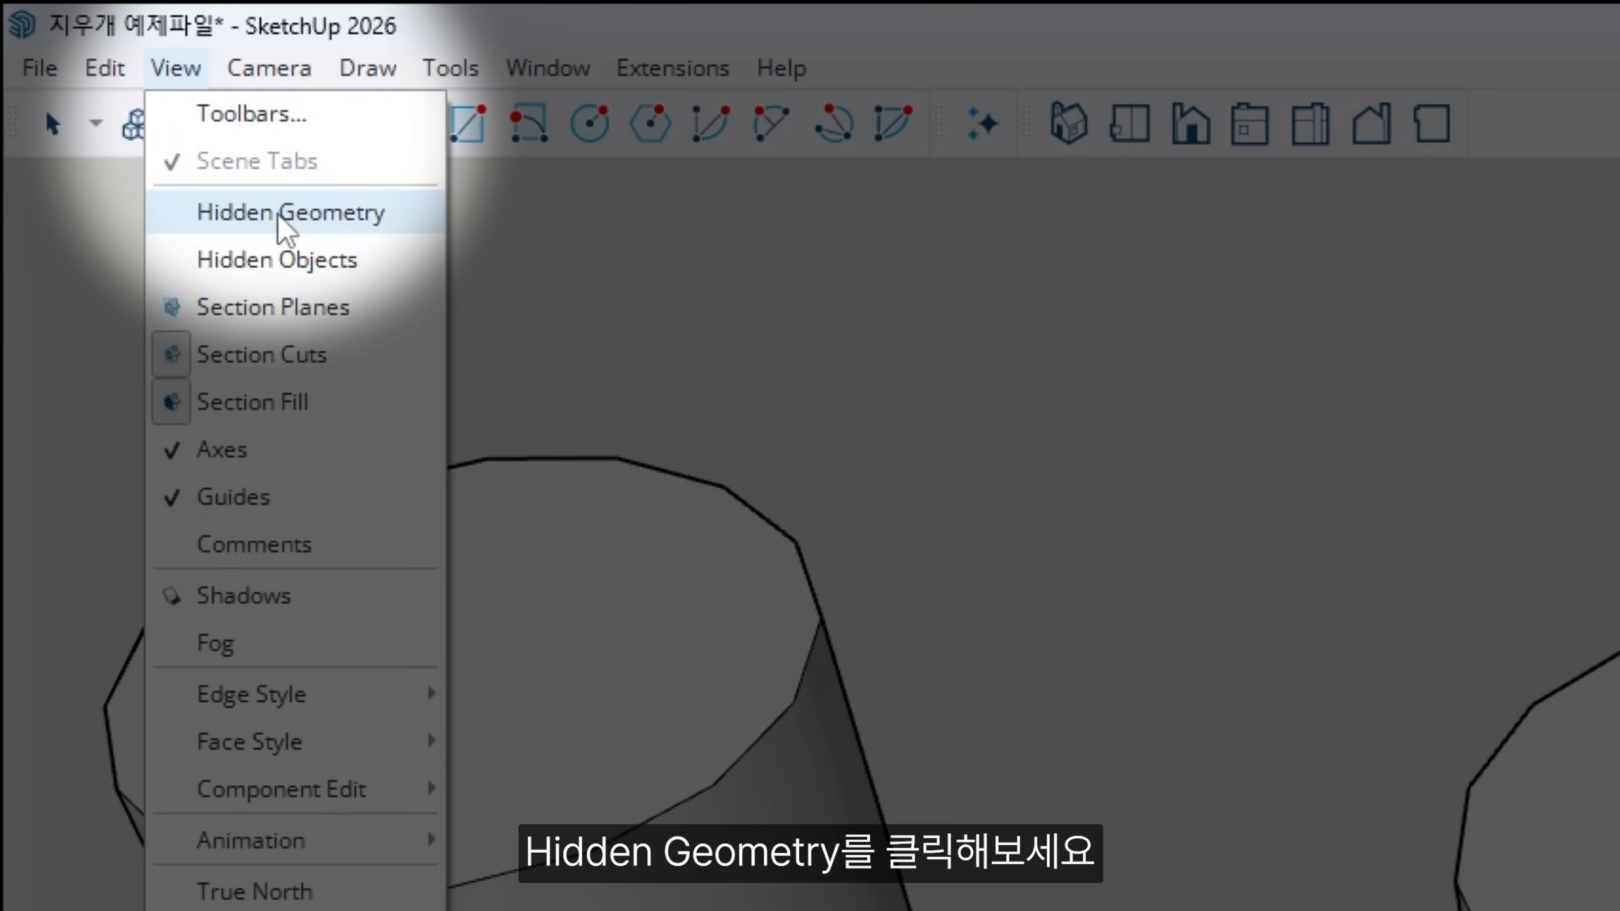
click(280, 217)
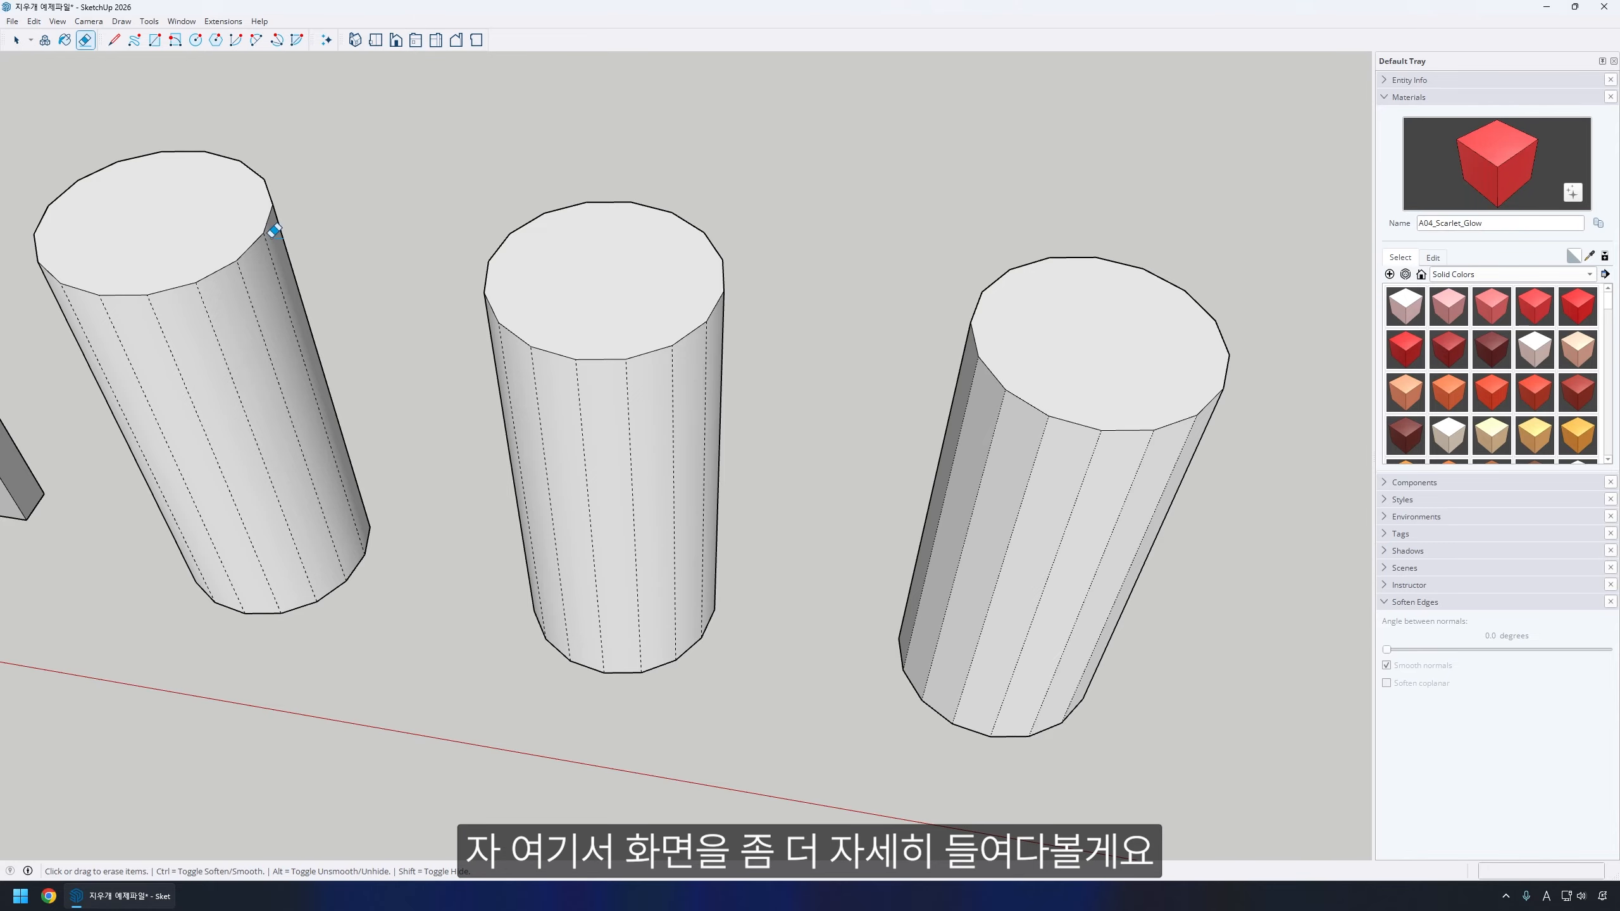
middle_drag(538, 428, 739, 457)
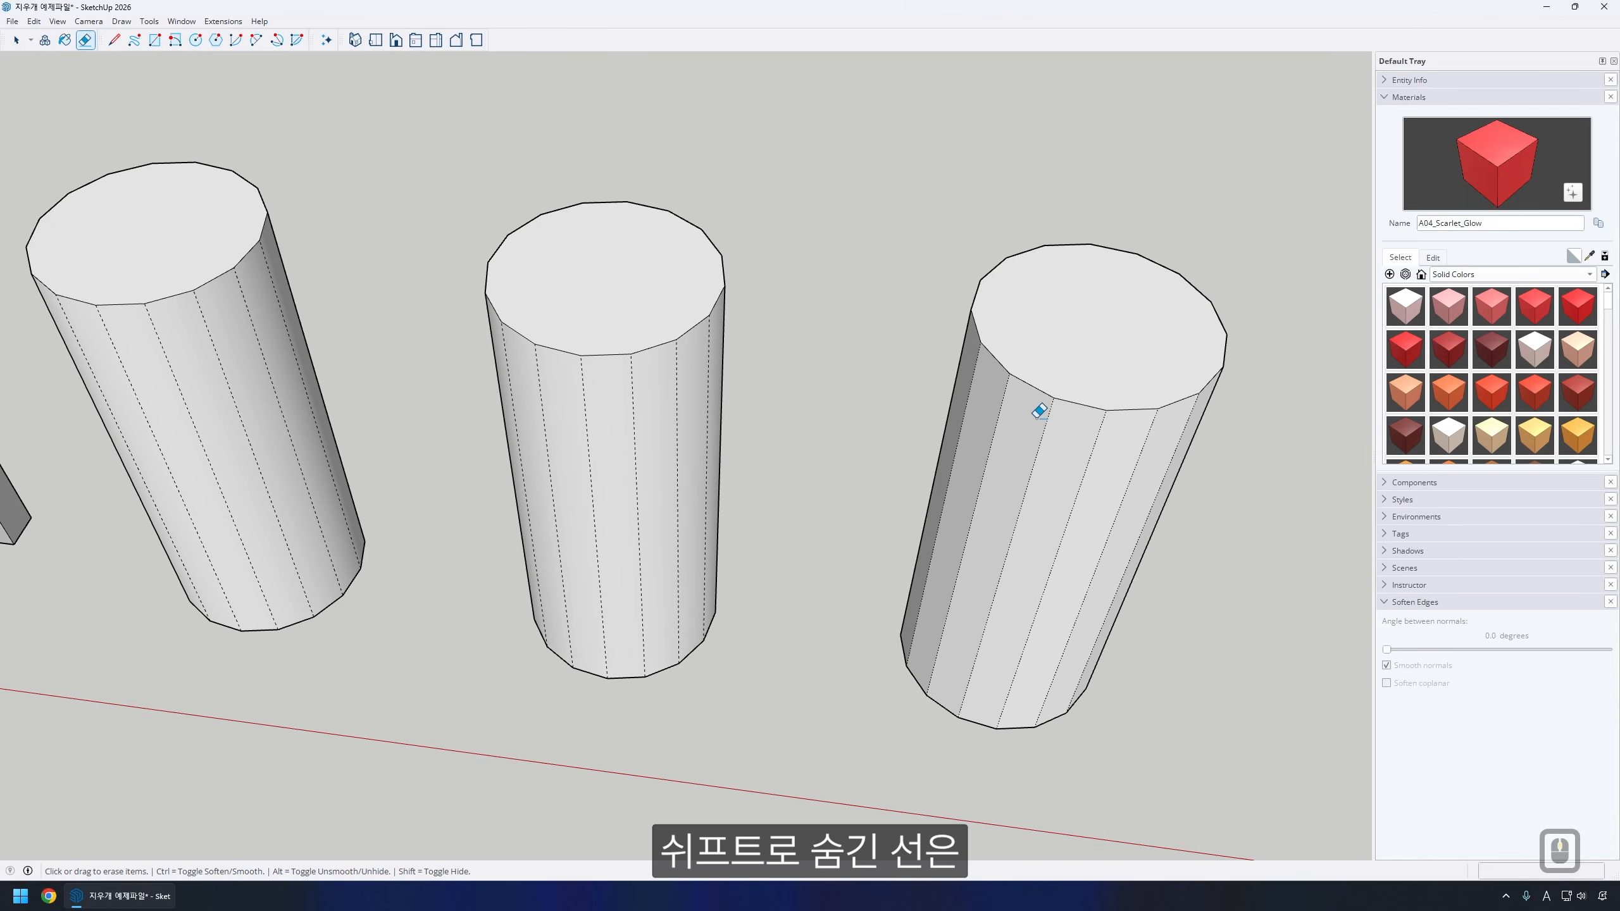
scroll(1107, 440, up, 3)
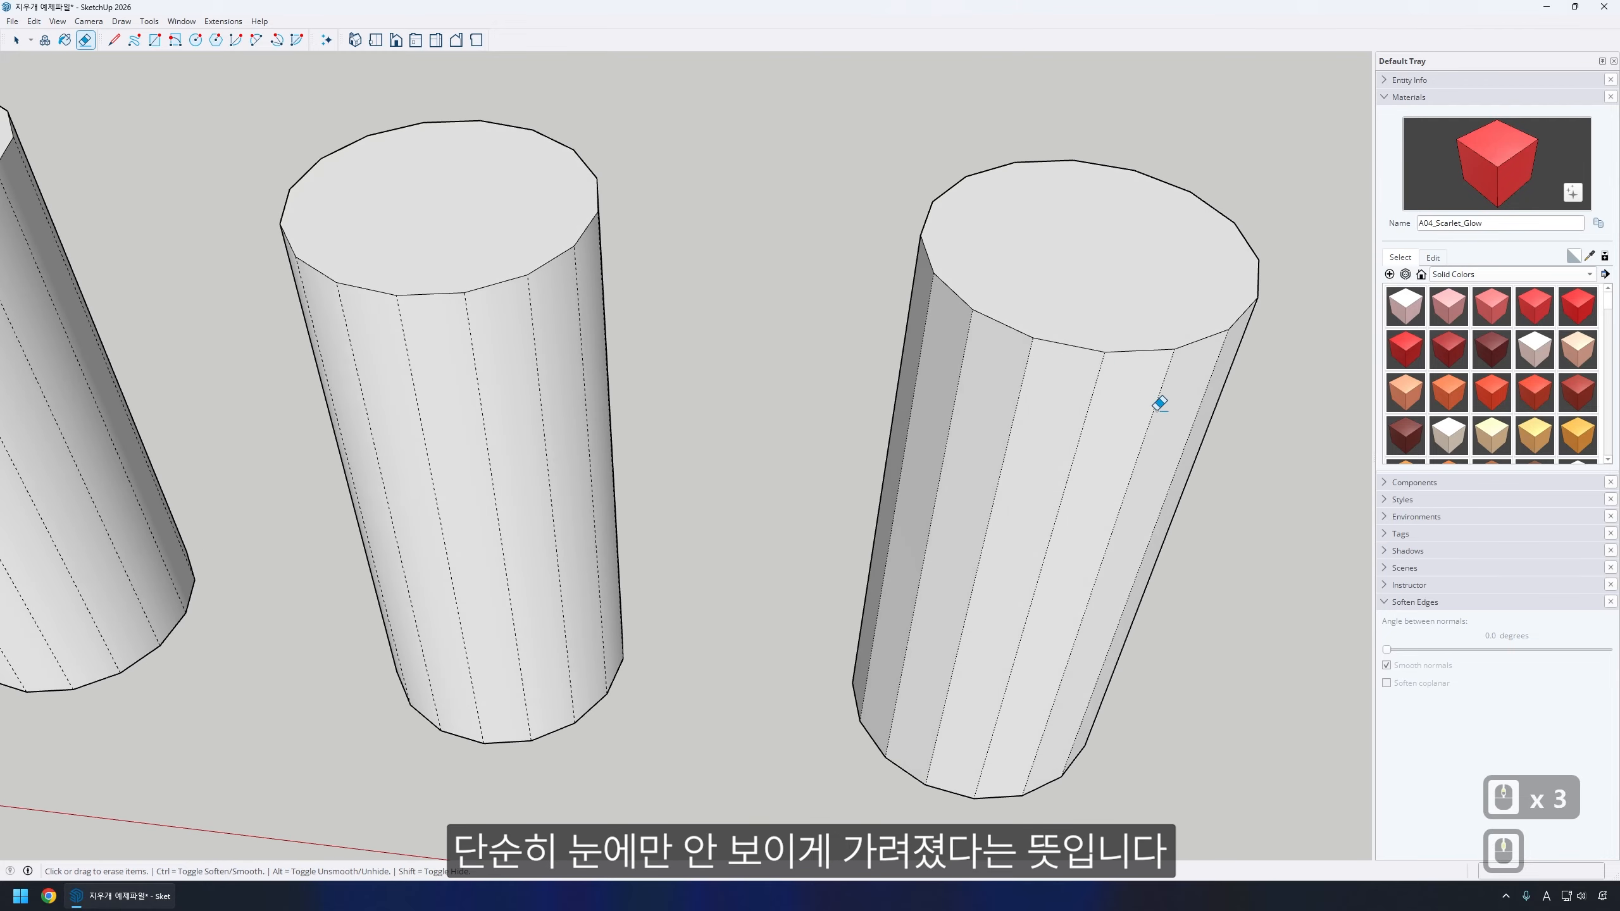
shift+middle_drag(782, 381, 905, 368)
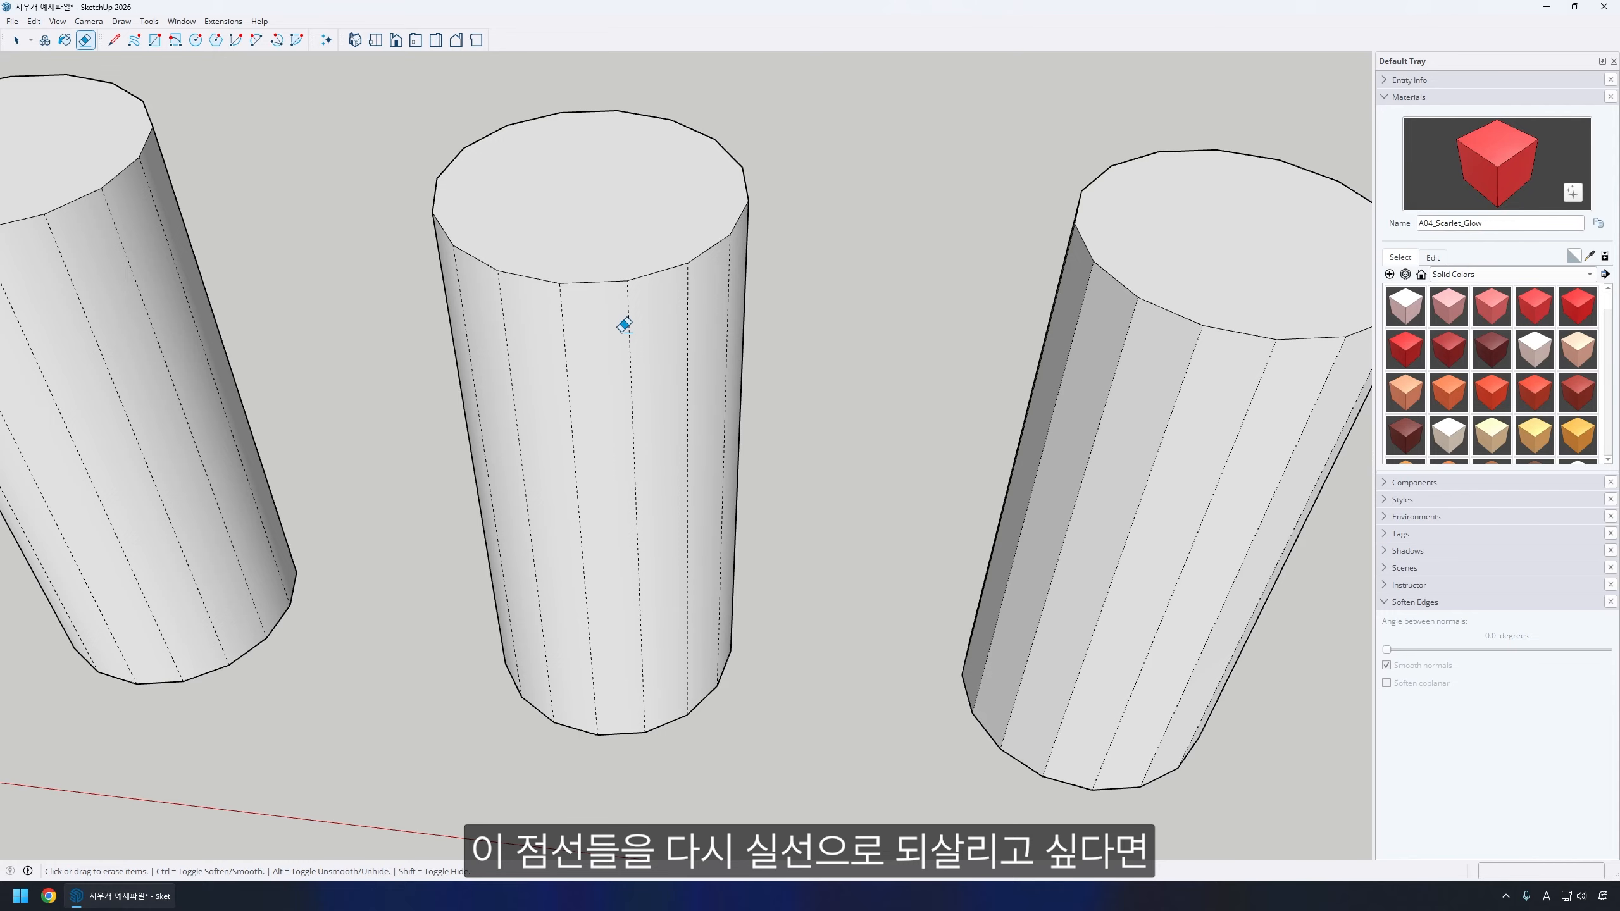
- Restore the side edges of the middle and right cylinders to solid lines with the Eraser's Unsmooth/Unhide mode
key(e)
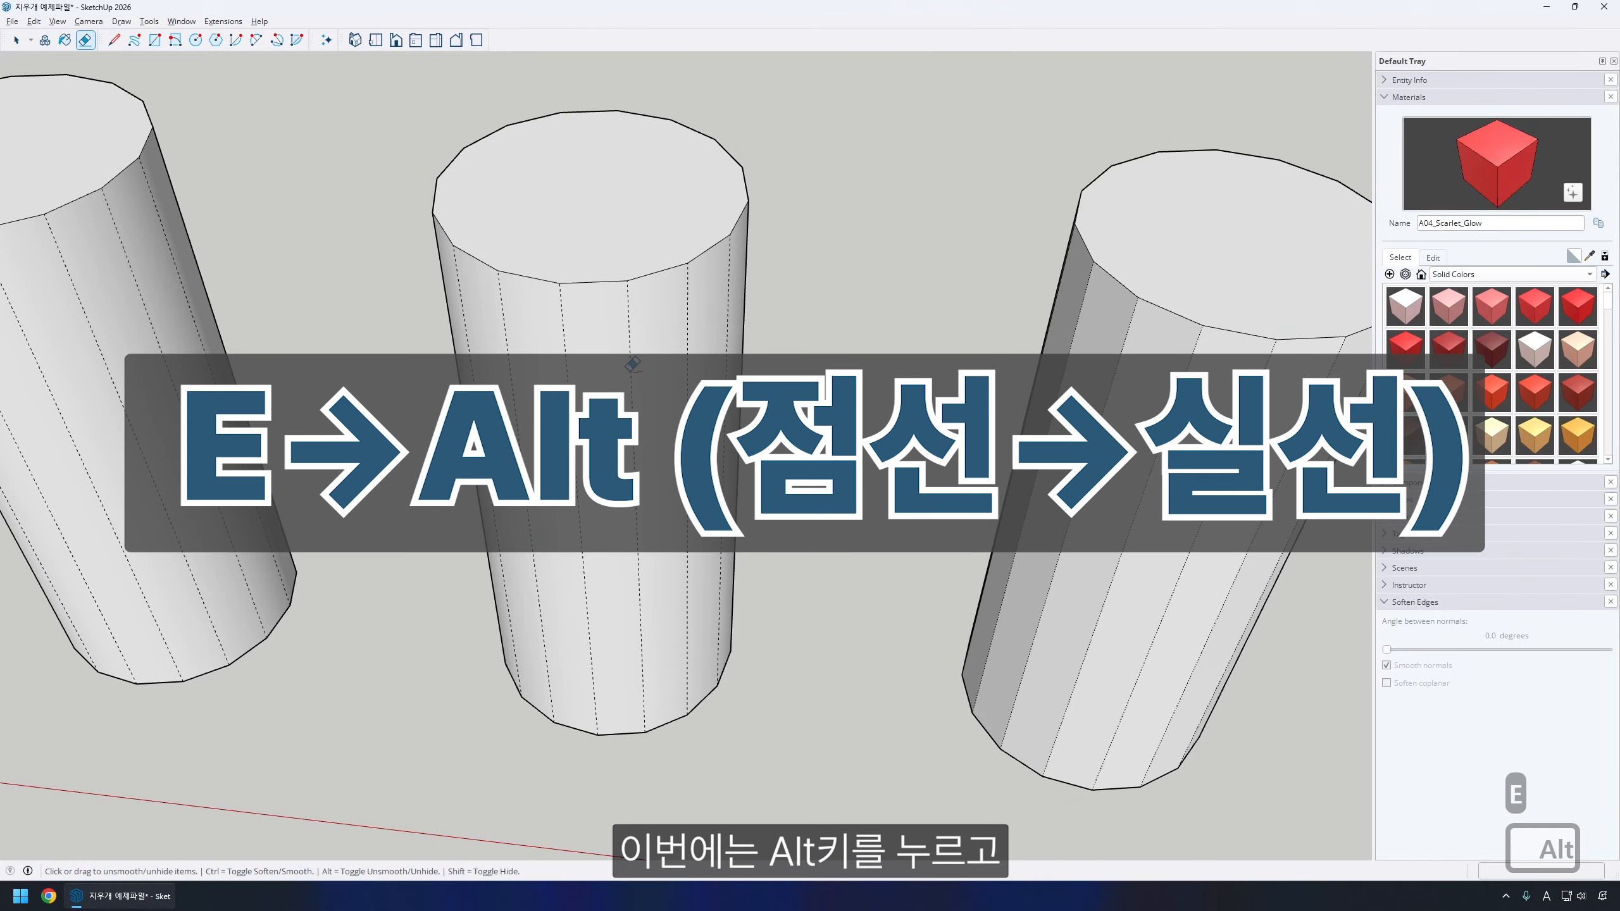
mouse_move(632, 363)
alt+mouse_down()
mouse_move(489, 359)
mouse_move(626, 362)
mouse_move(744, 324)
alt+mouse_up()
alt+drag(1121, 367, 1292, 442)
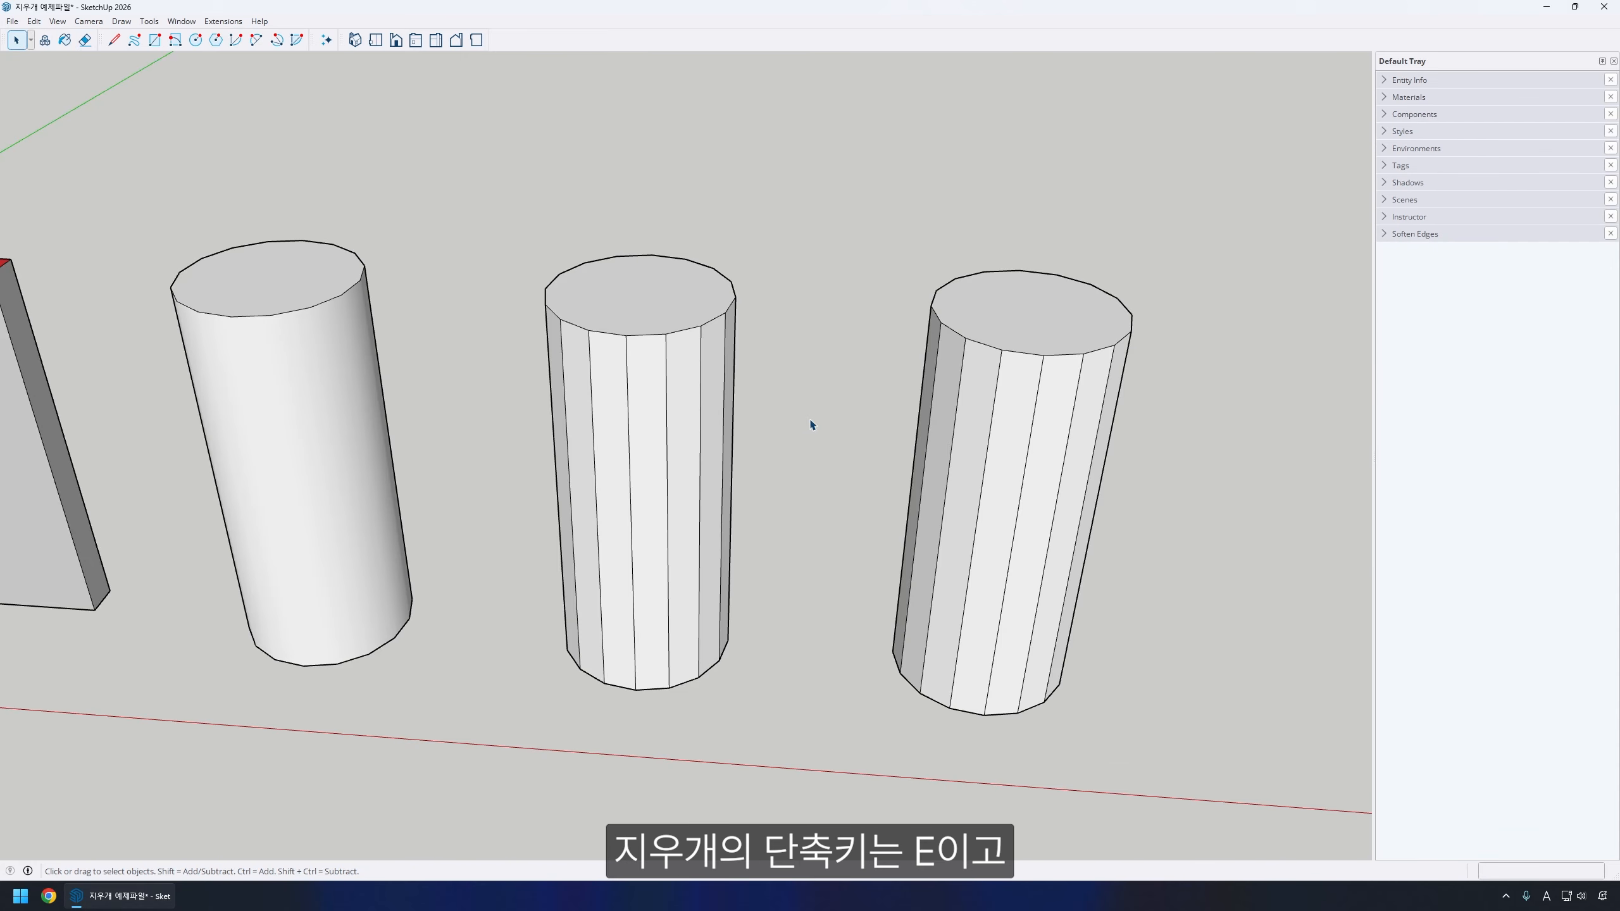
- Erase two adjacent vertical edges on the front of the middle cylinder, removing the side faces they bound
key(e)
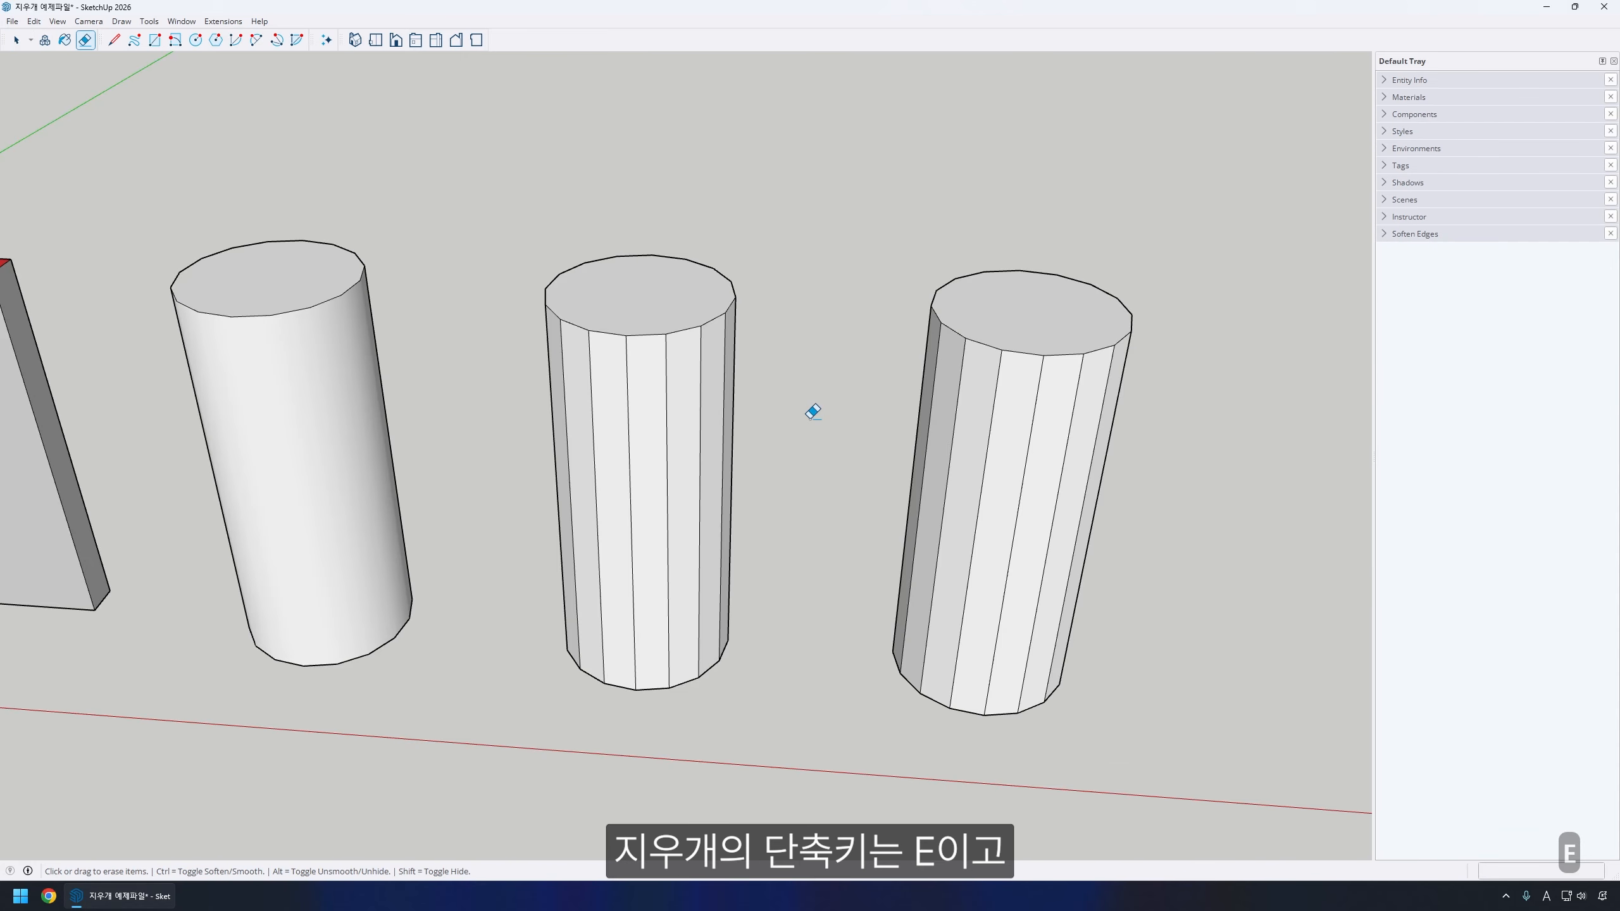
click(628, 423)
click(669, 419)
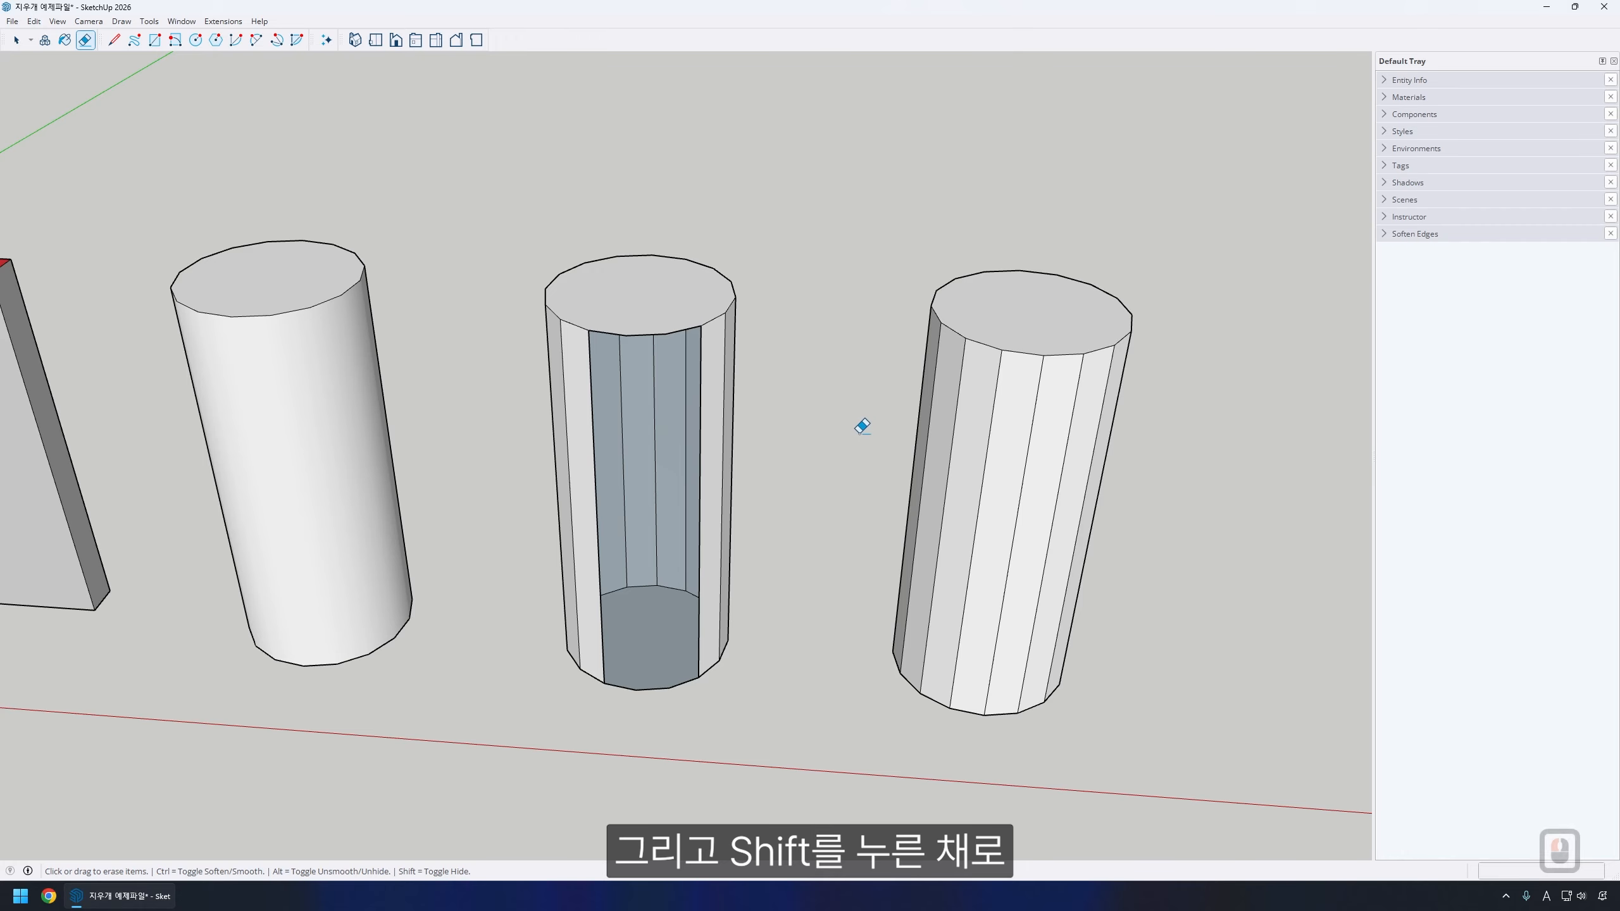
- Hide the leftmost vertical edges of the right cylinder with the Eraser, and soften its front side edges
key(shift)
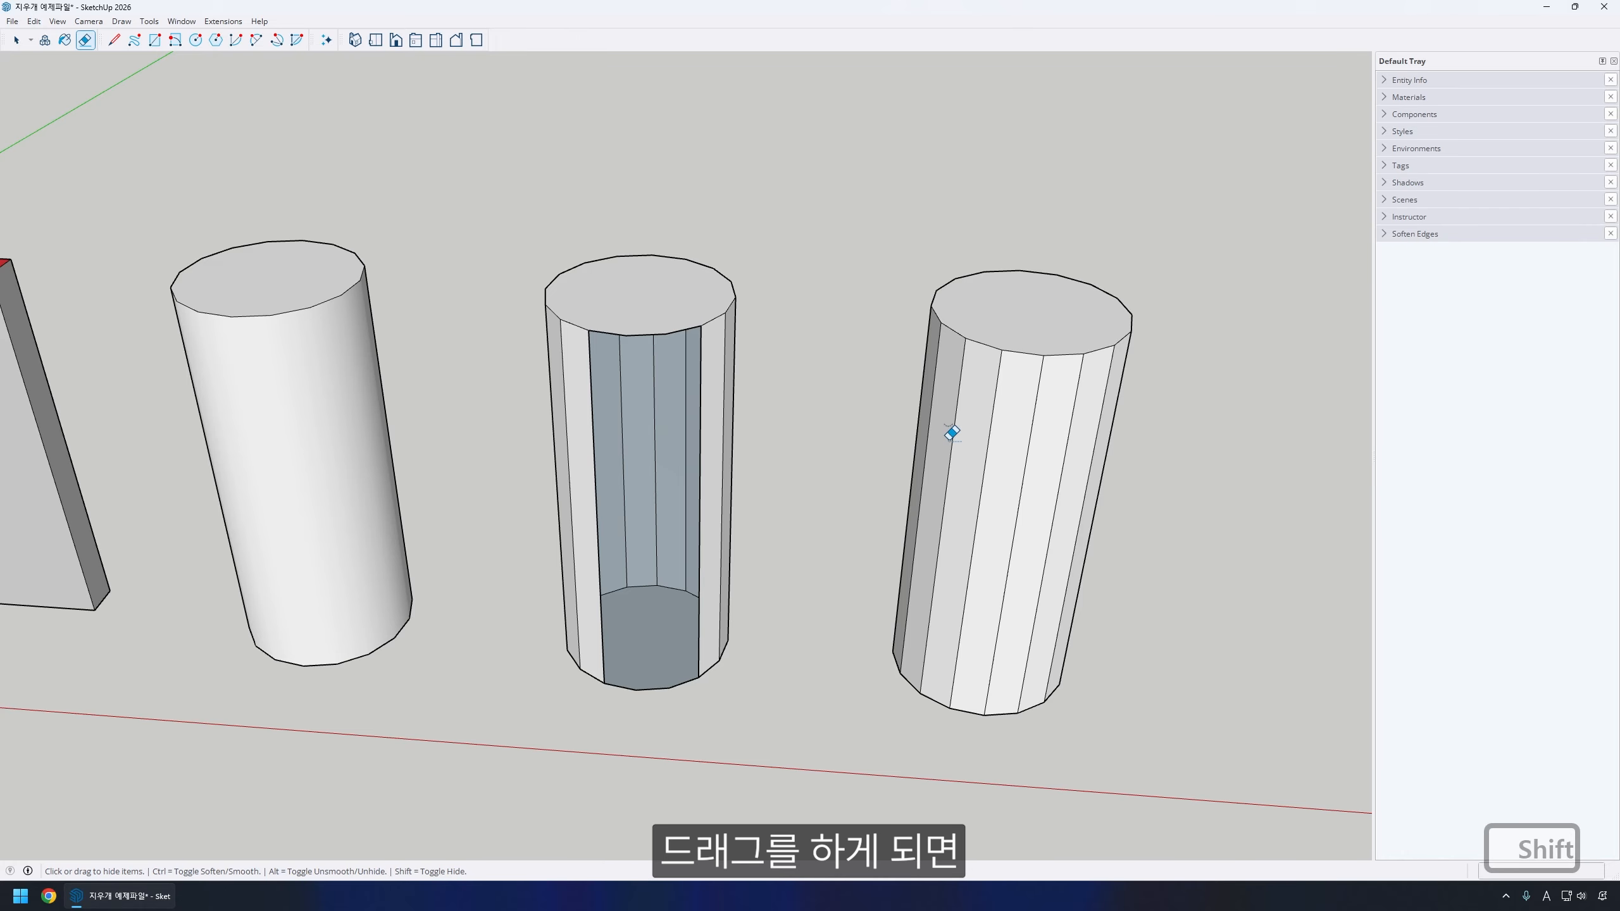
shift+click(951, 434)
shift+click(935, 412)
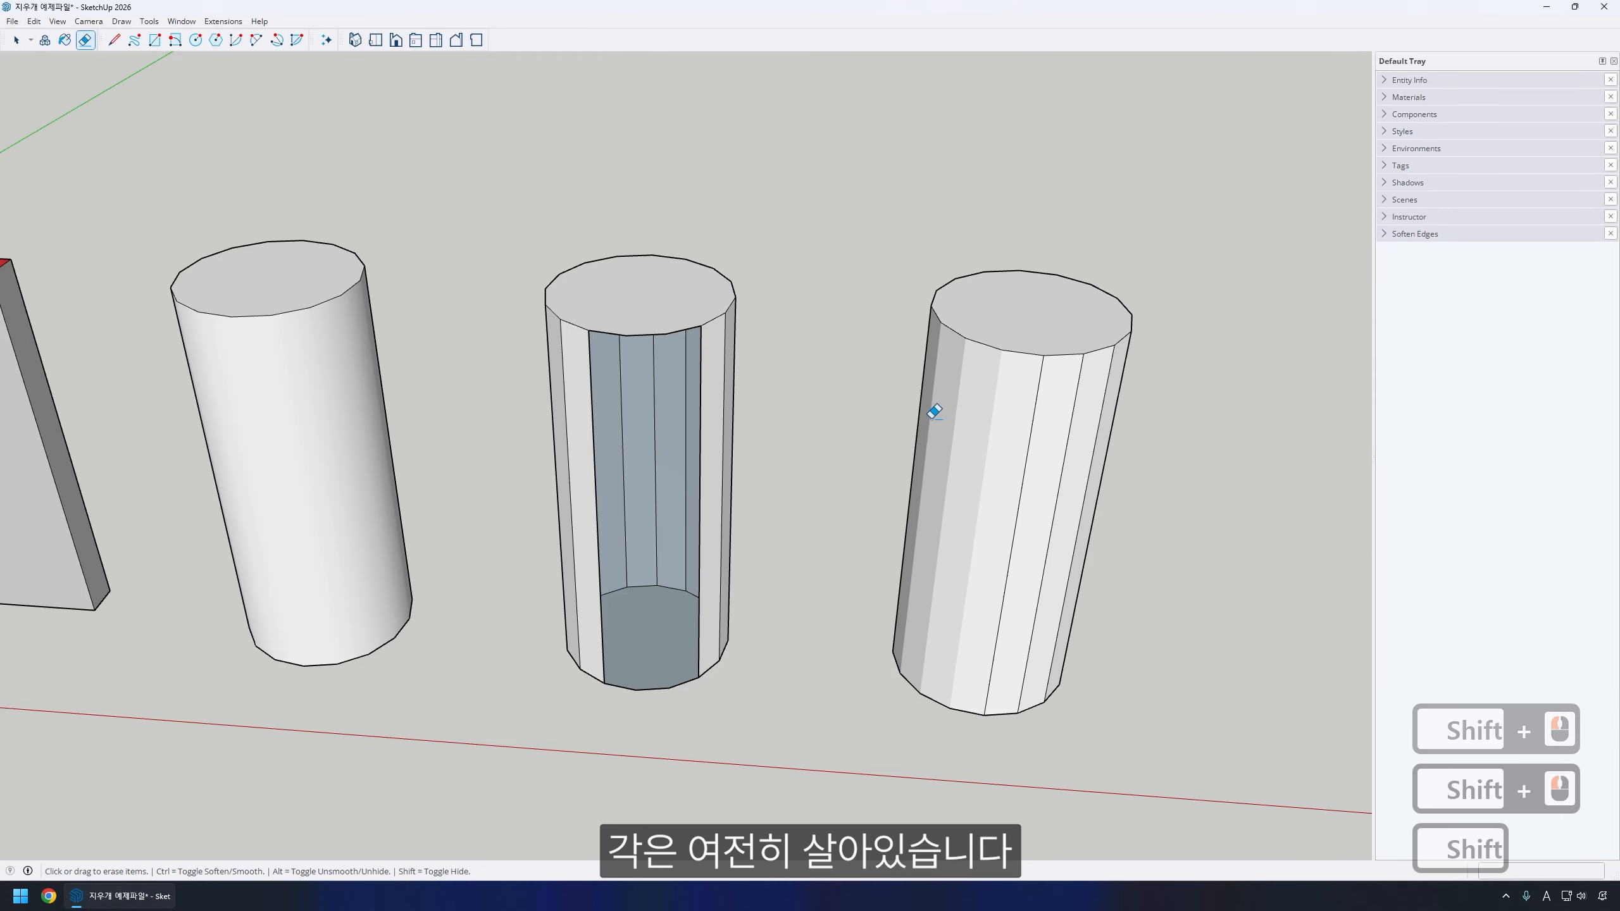
middle_drag(933, 409, 740, 364)
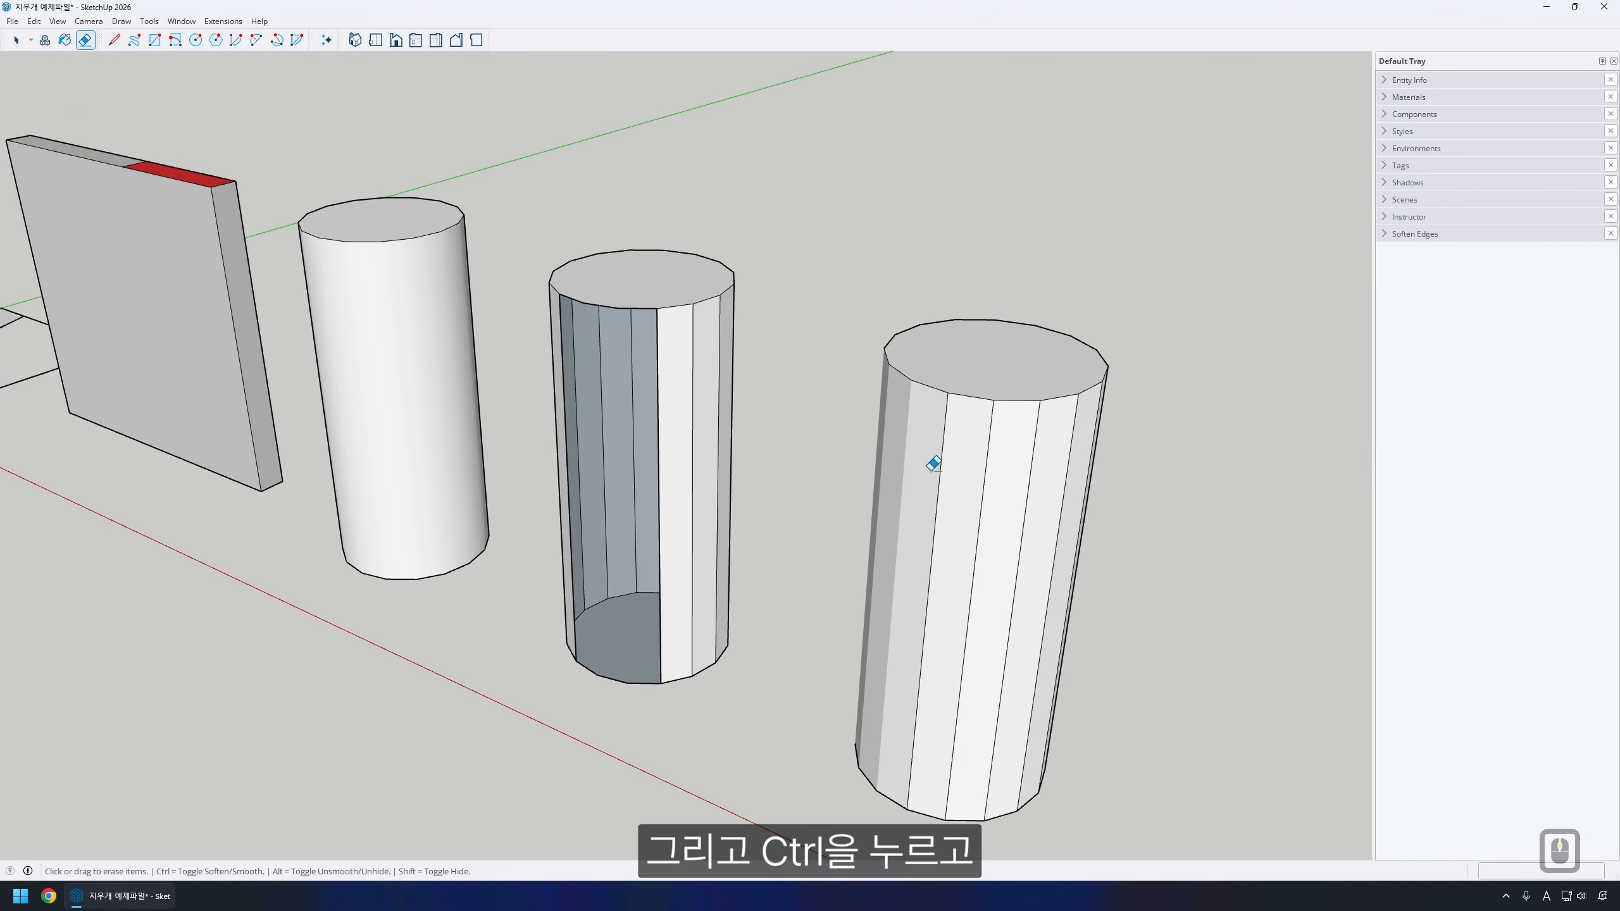
mouse_move(940, 470)
ctrl+mouse_down()
mouse_move(1056, 479)
mouse_move(1091, 463)
mouse_move(1027, 478)
ctrl+mouse_up()
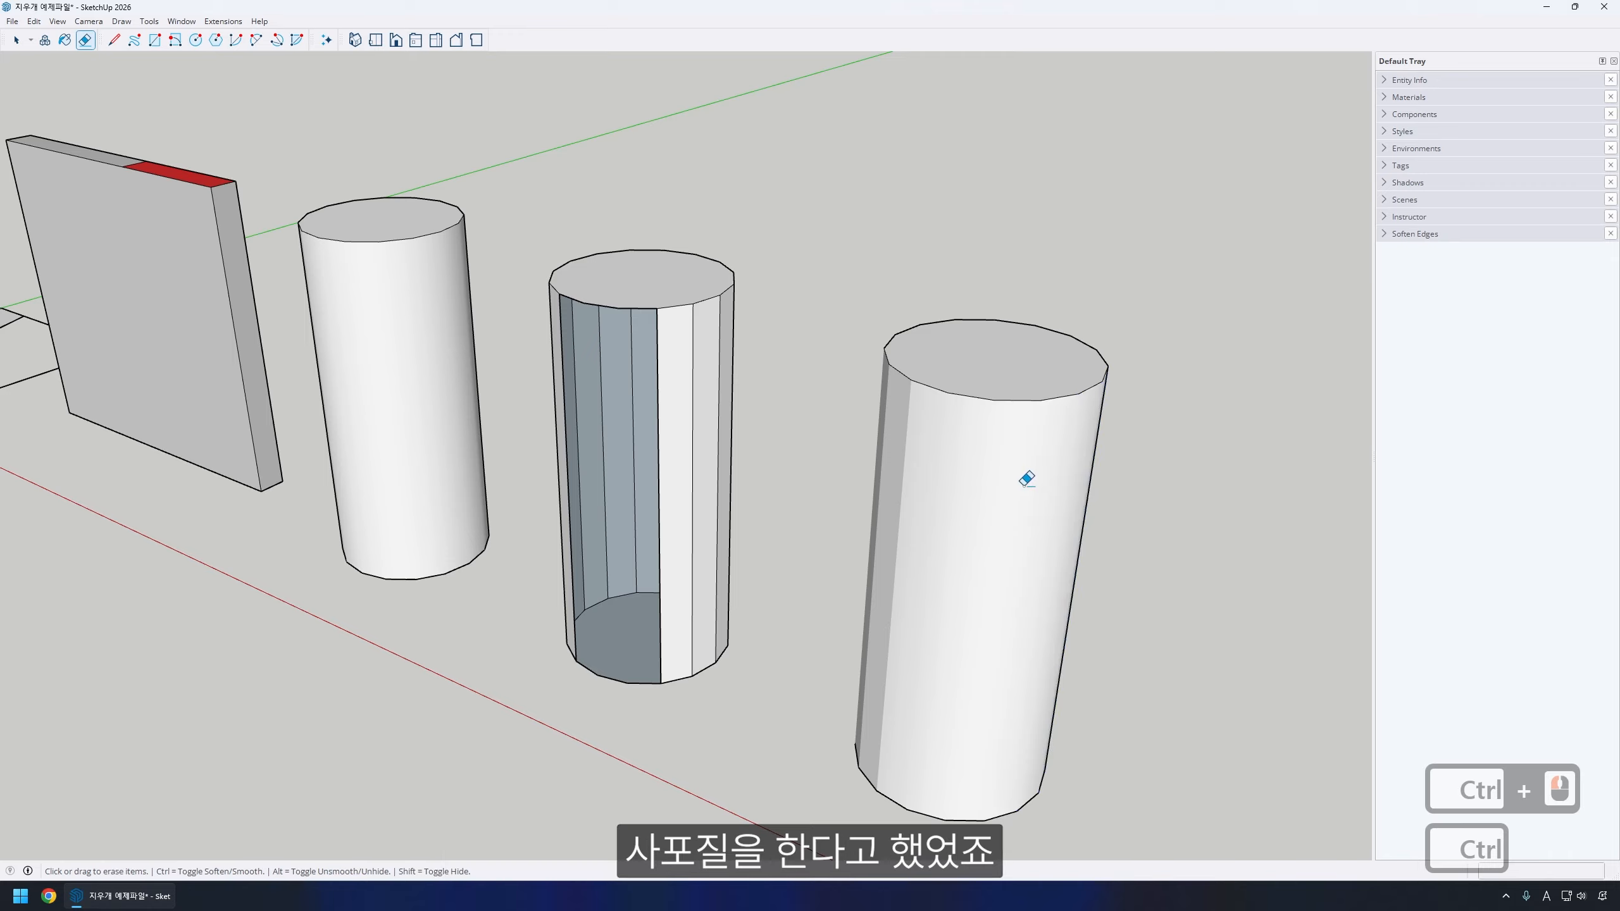
- Turn on Hidden Geometry and restore the right cylinder's softened front edges with the Eraser's Unsmooth/Unhide mode
click(57, 22)
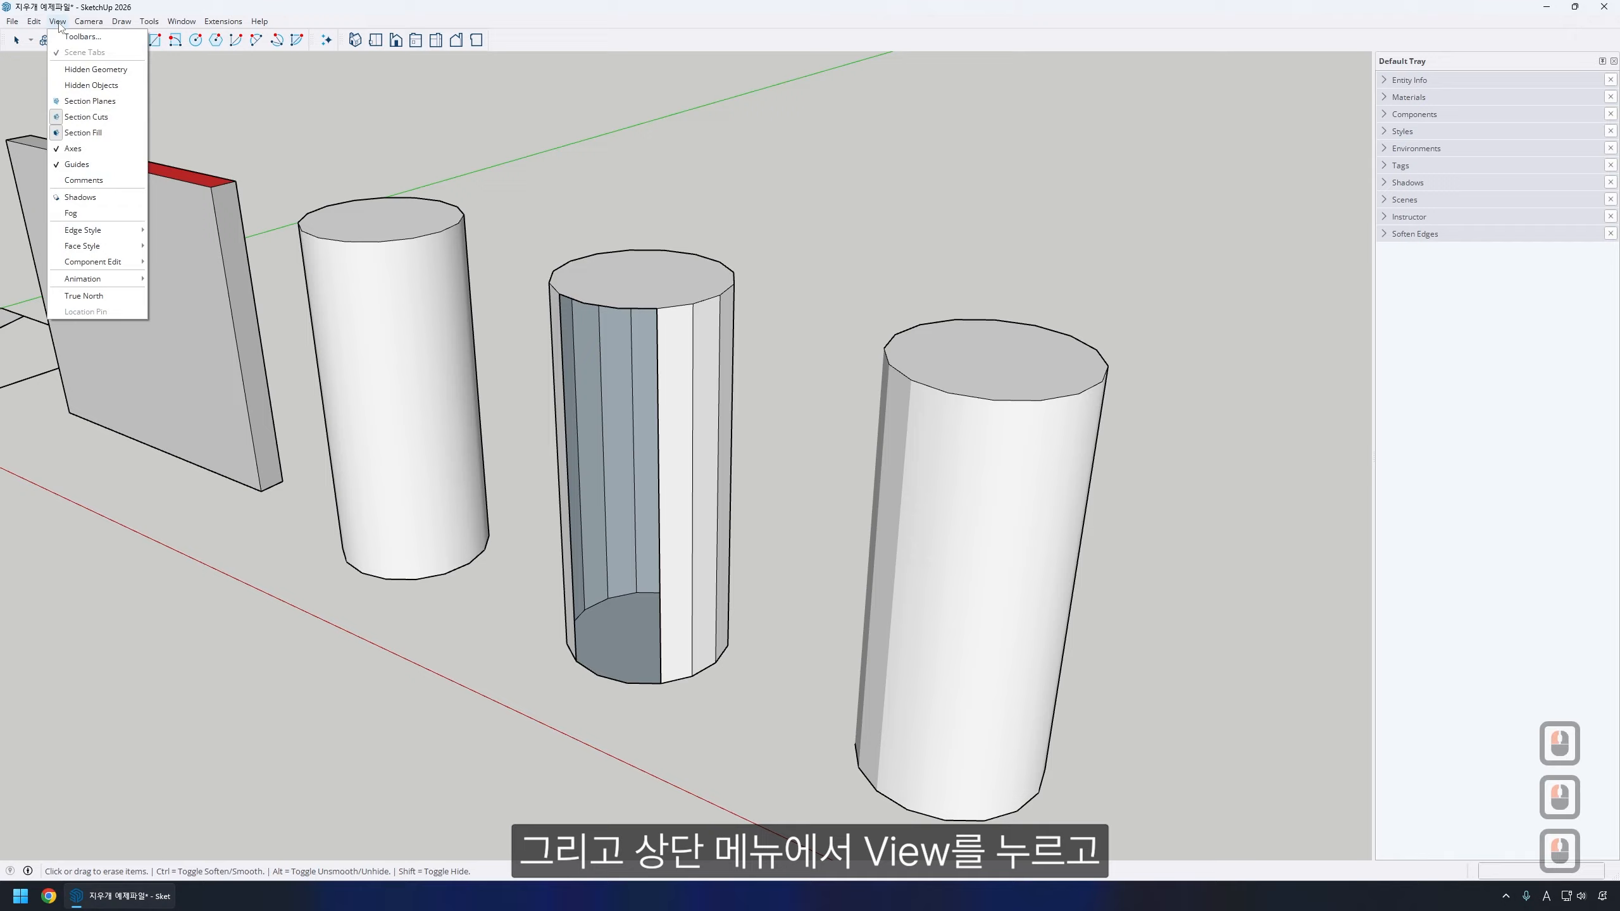
click(81, 69)
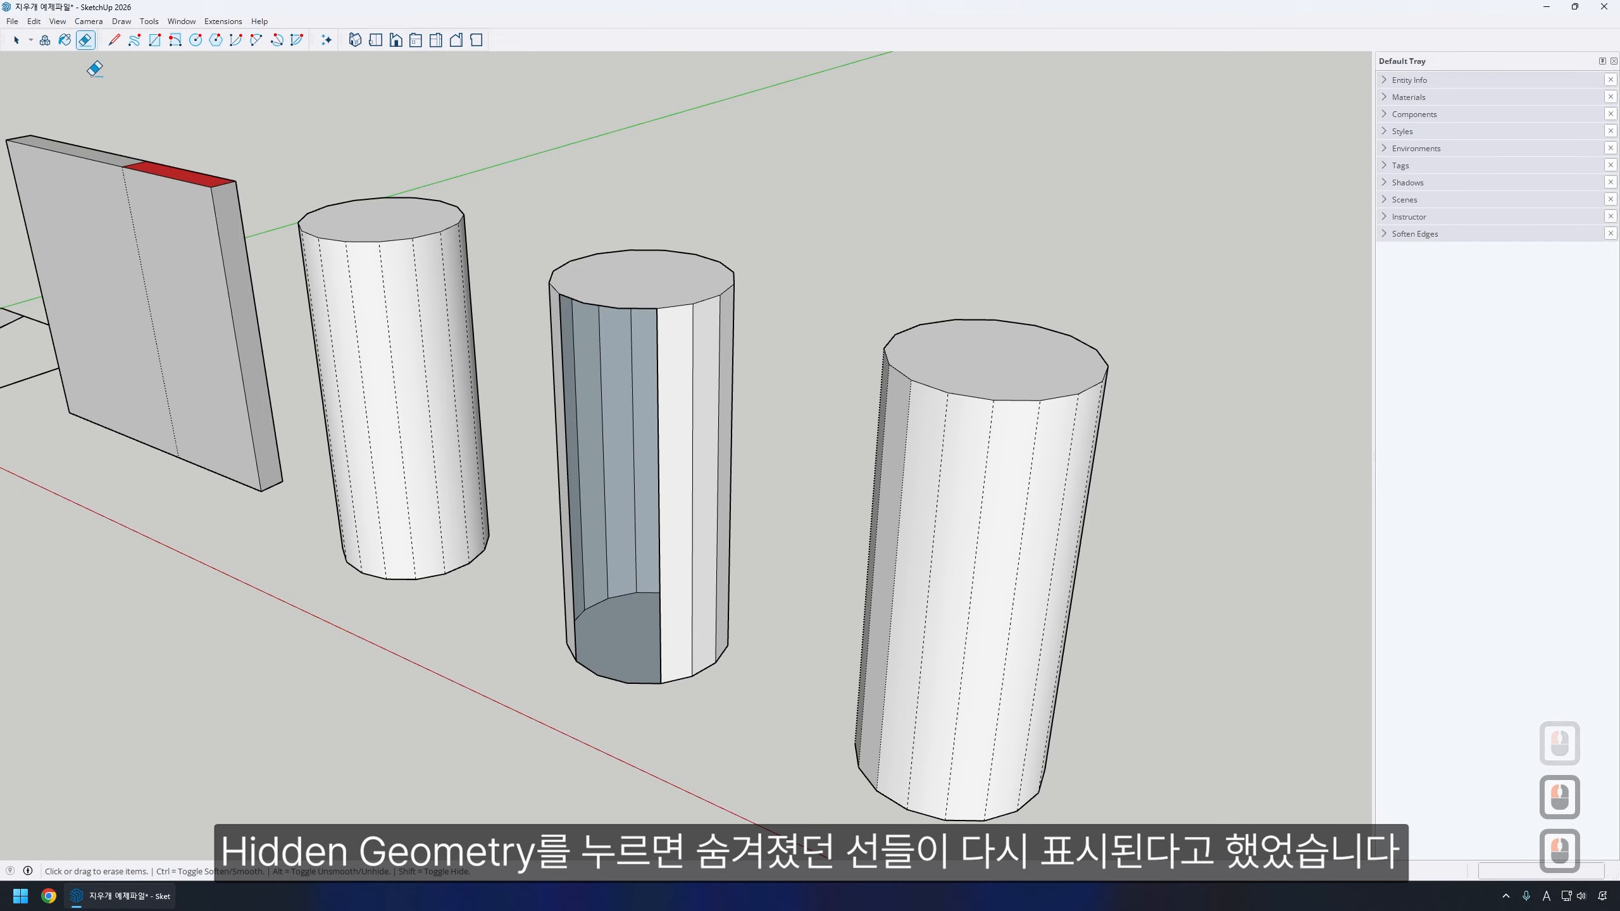
middle_drag(746, 389, 770, 364)
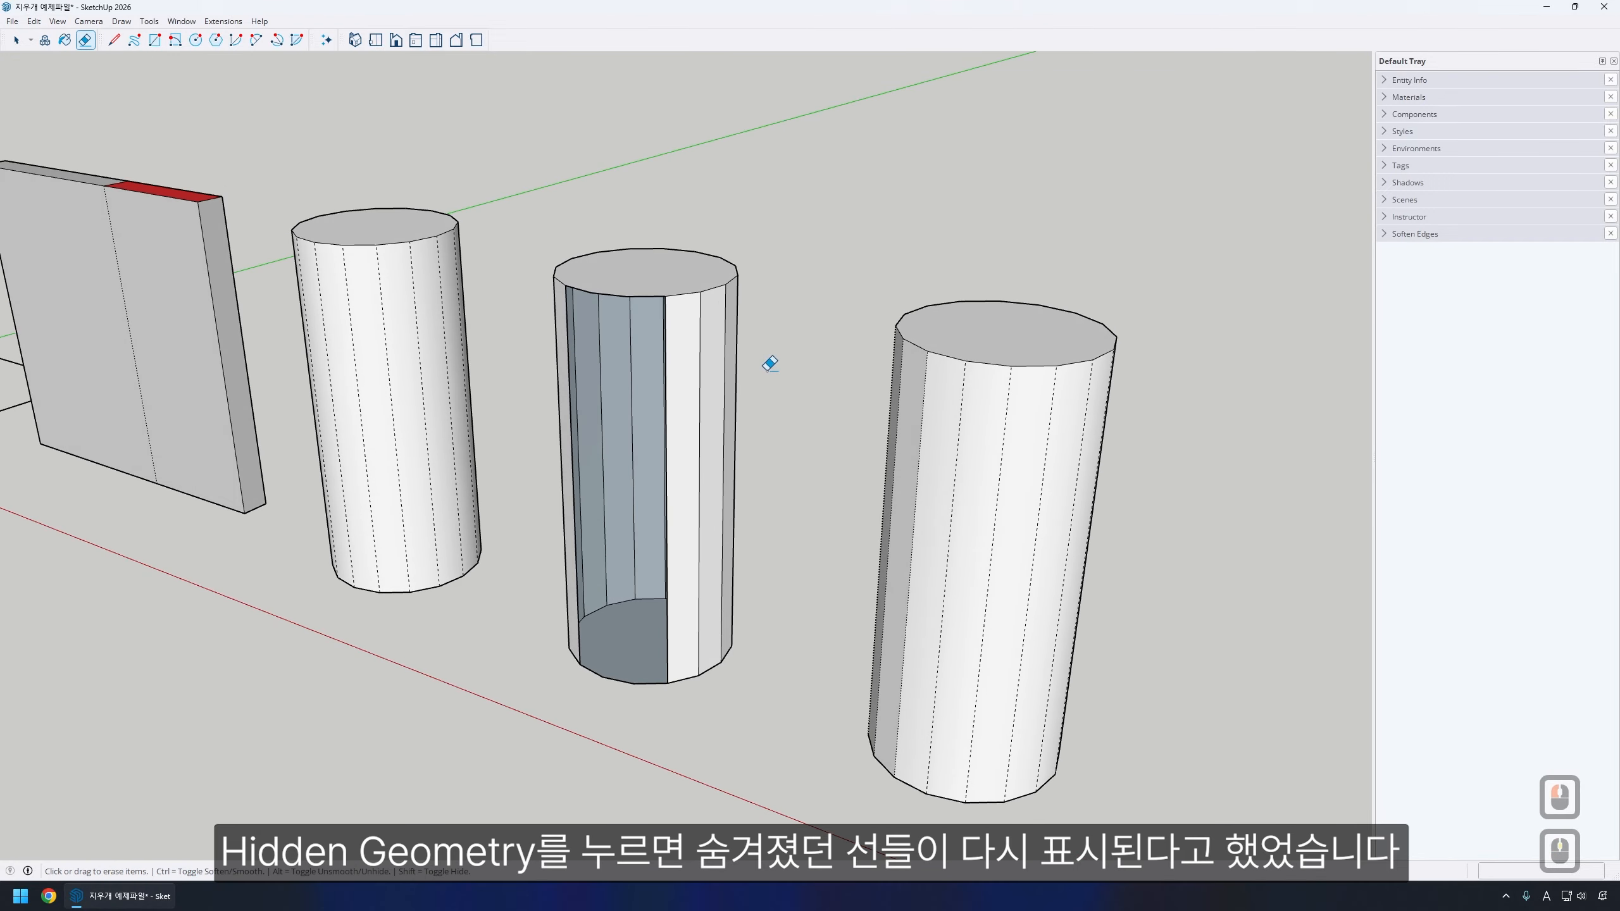
key(alt)
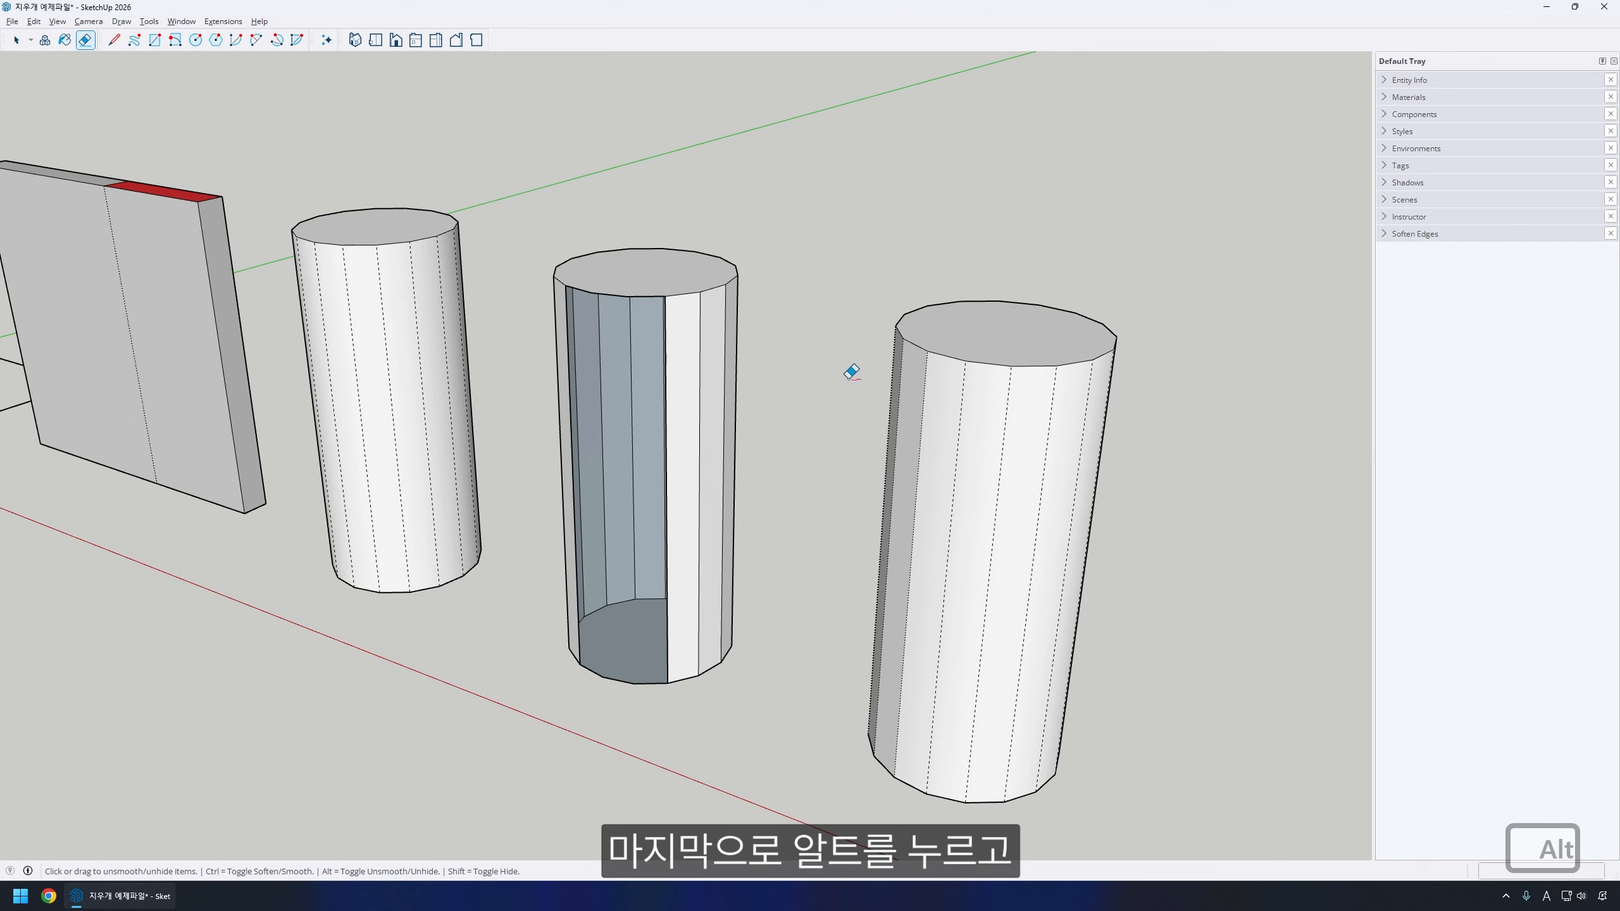
alt+drag(947, 408, 1090, 440)
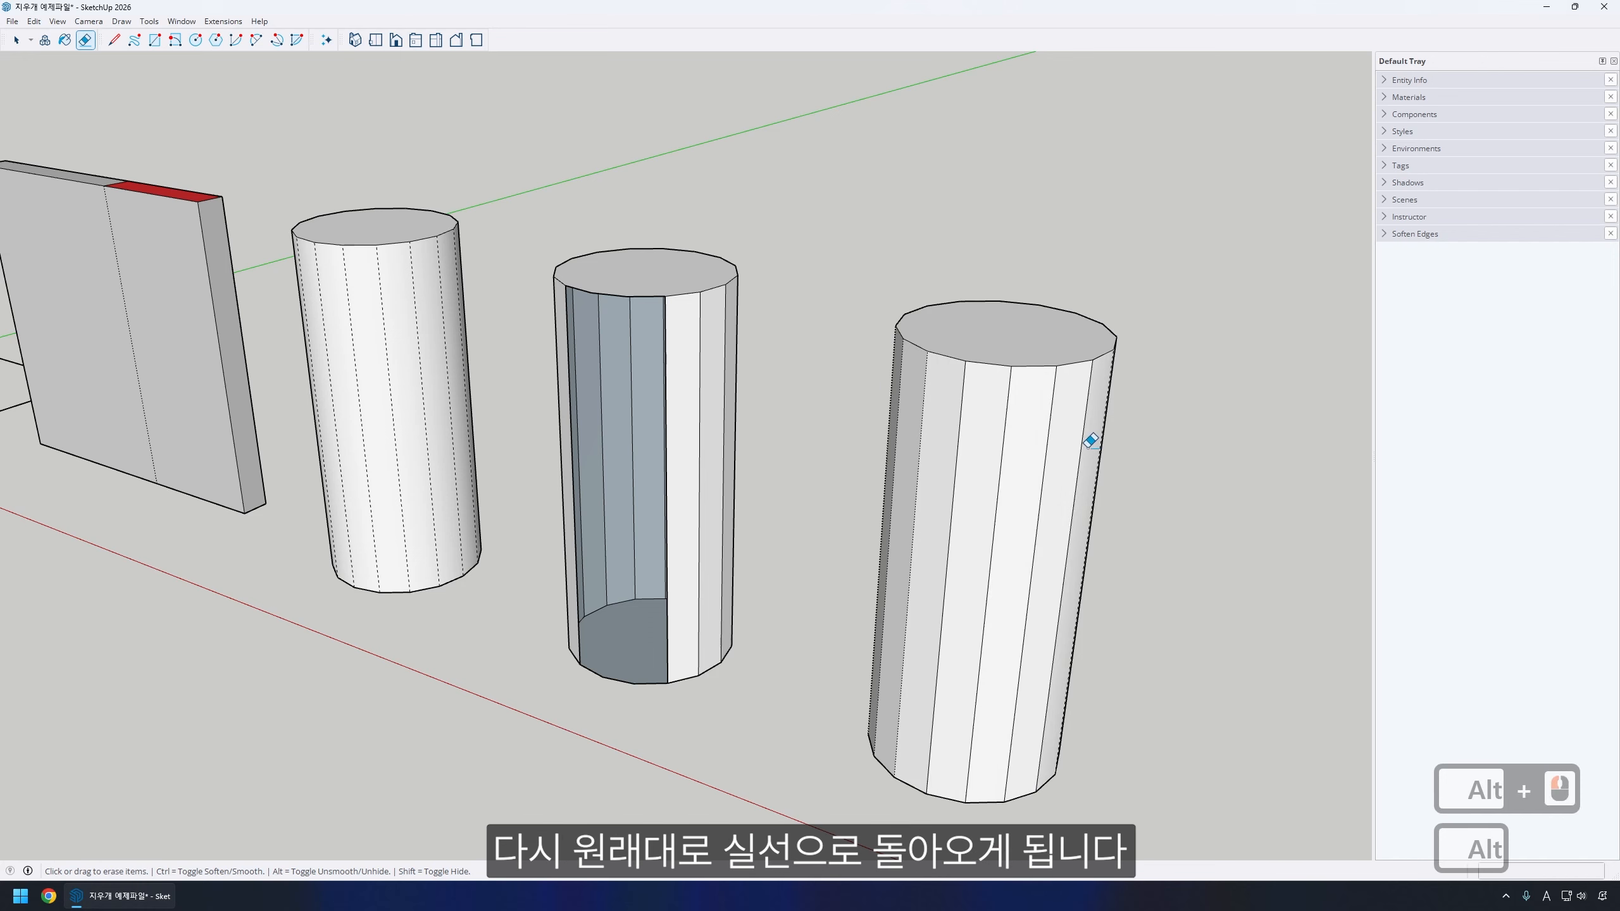